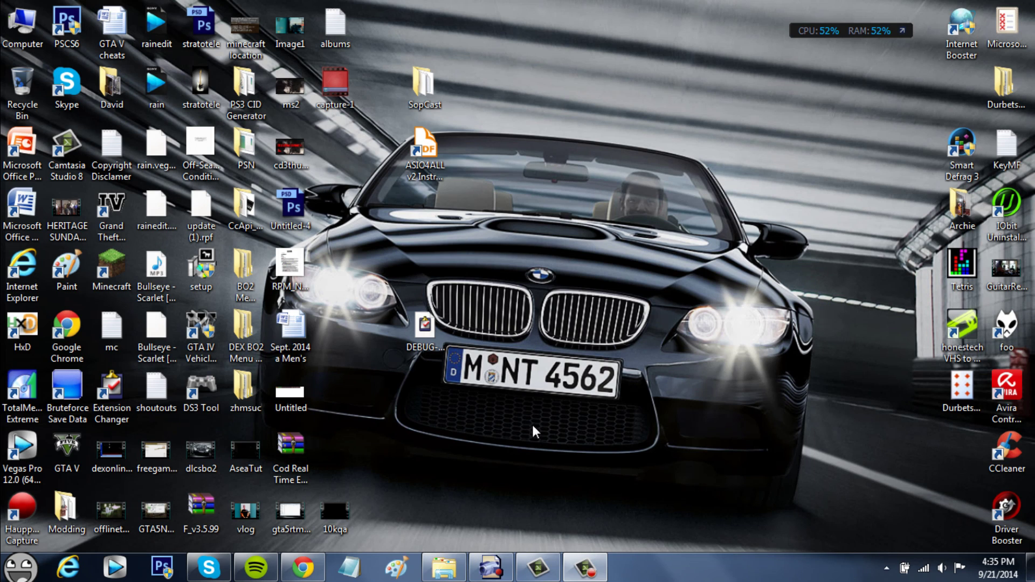
# Open the custom_cold_boot_service folder inside Cold Boots, view its Preview image and close the viewer.
pyautogui.click(443, 567)
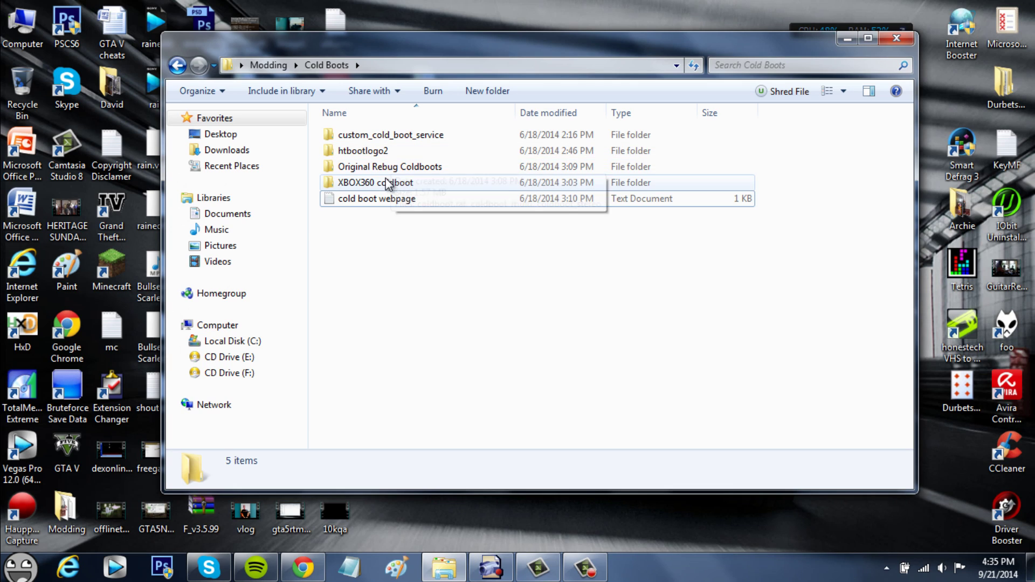
pyautogui.moveTo(379, 169)
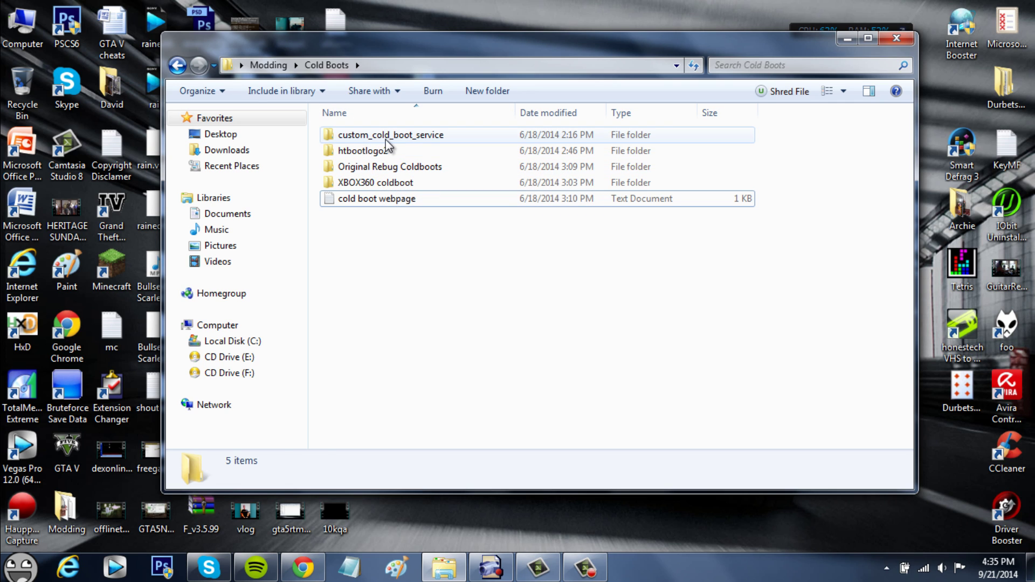
pyautogui.doubleClick(387, 136)
pyautogui.doubleClick(383, 167)
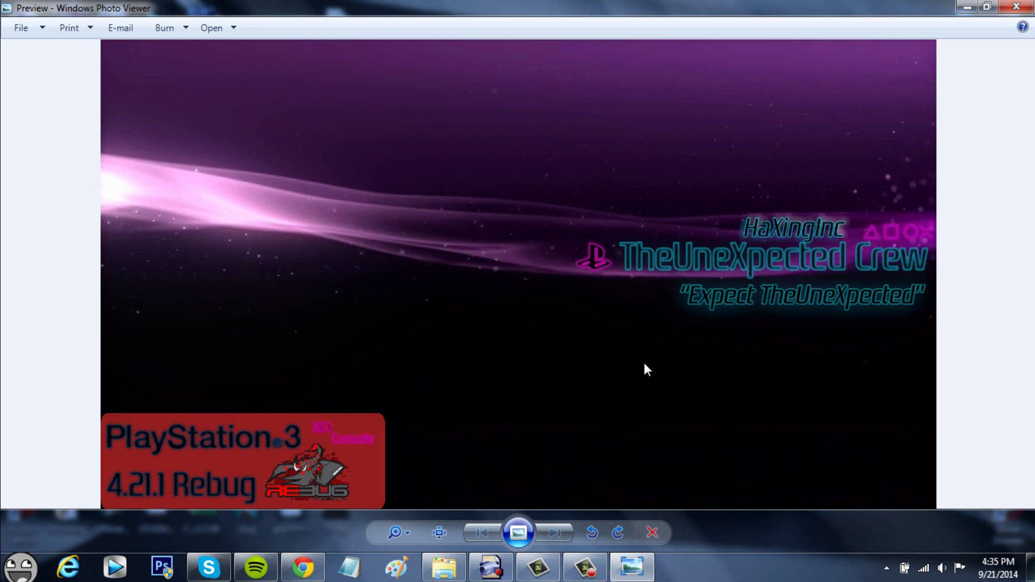
pyautogui.click(1016, 6)
pyautogui.moveTo(374, 264); pyautogui.dragTo(541, 319)
pyautogui.moveTo(476, 345); pyautogui.dragTo(337, 218)
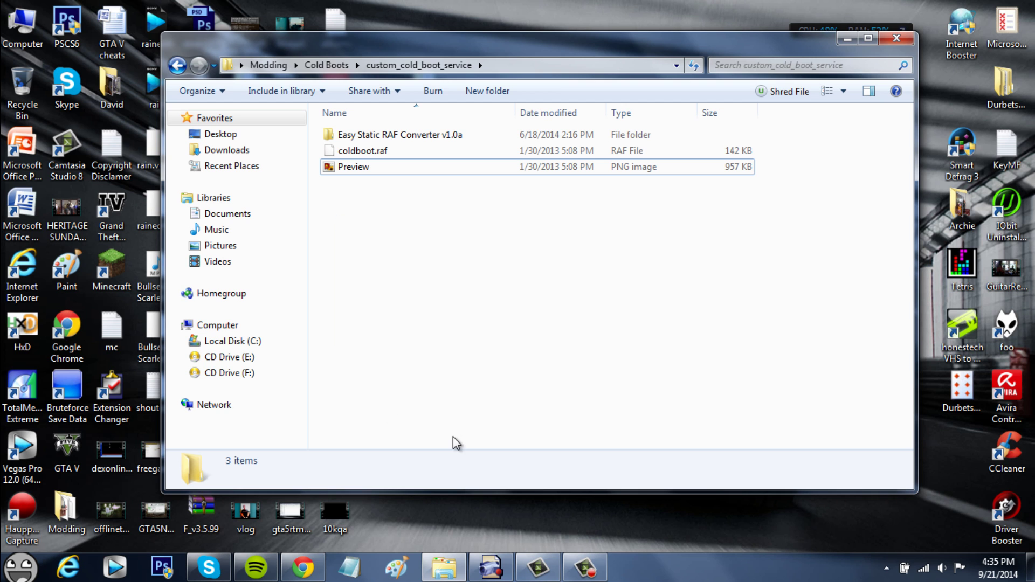
# Switch to Chrome, view the Hacked Tutorials channel and the Force Edits channel's videos, and close both channel pages.
pyautogui.click(303, 567)
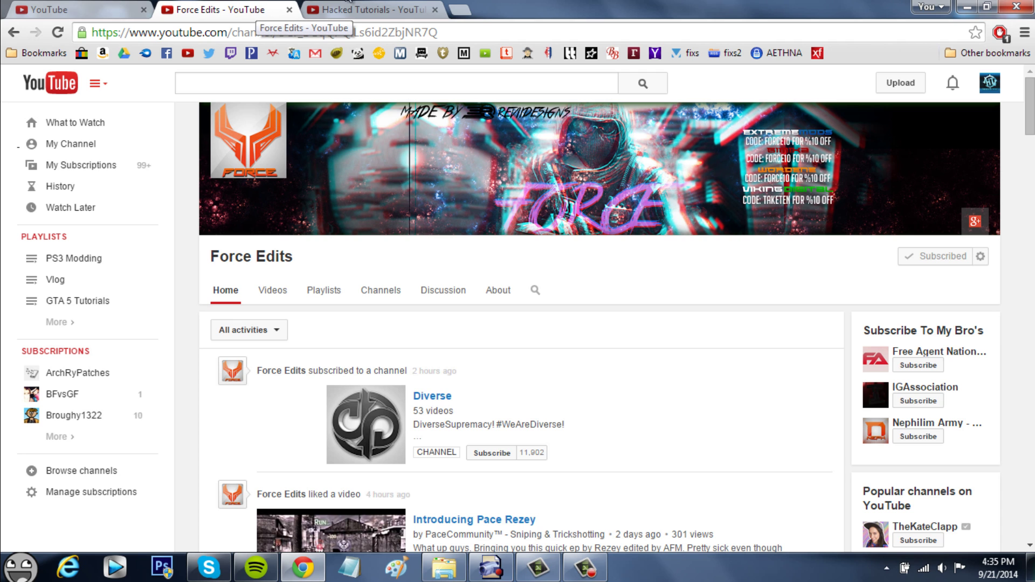
pyautogui.click(367, 9)
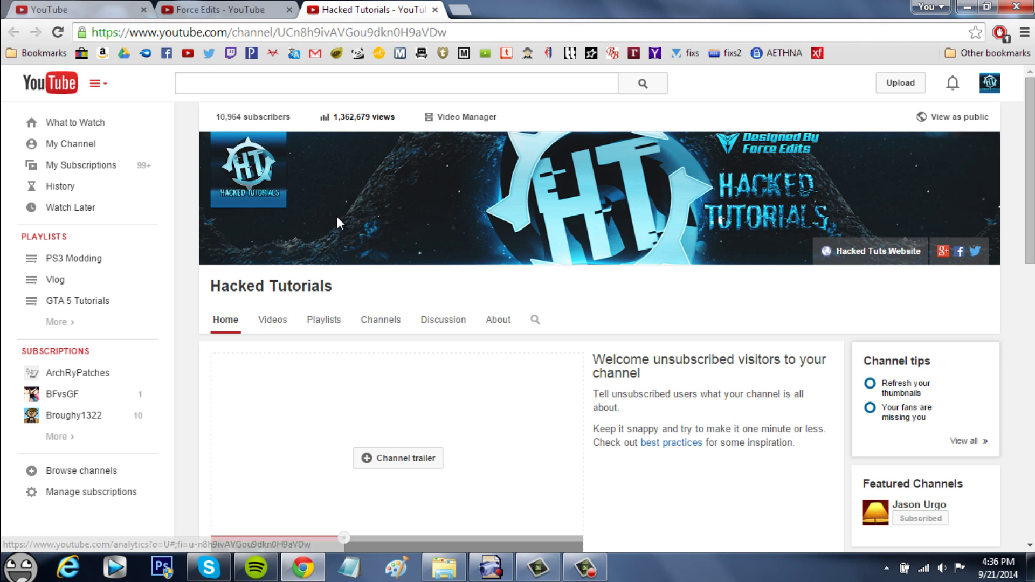
pyautogui.click(224, 9)
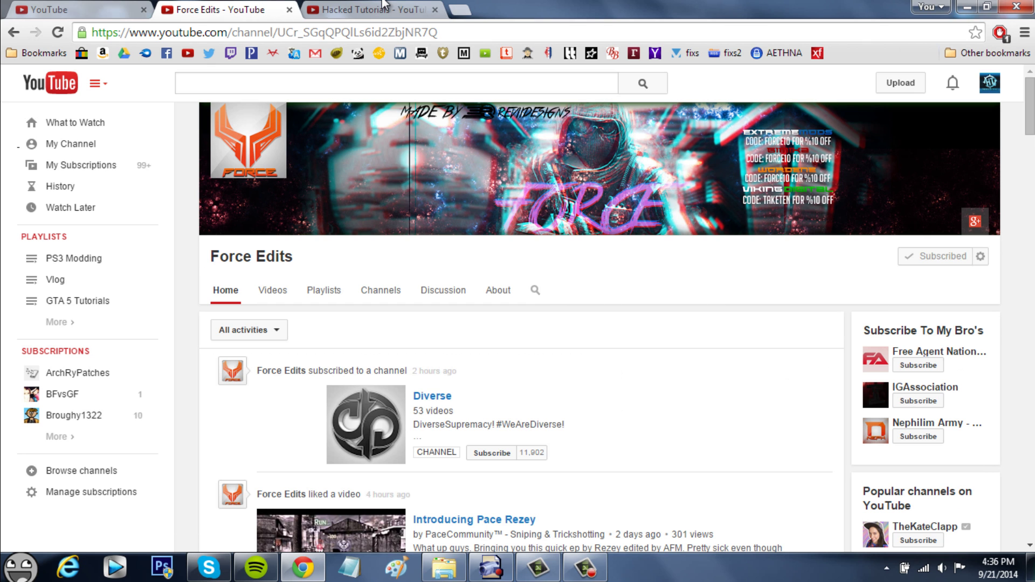
pyautogui.click(272, 290)
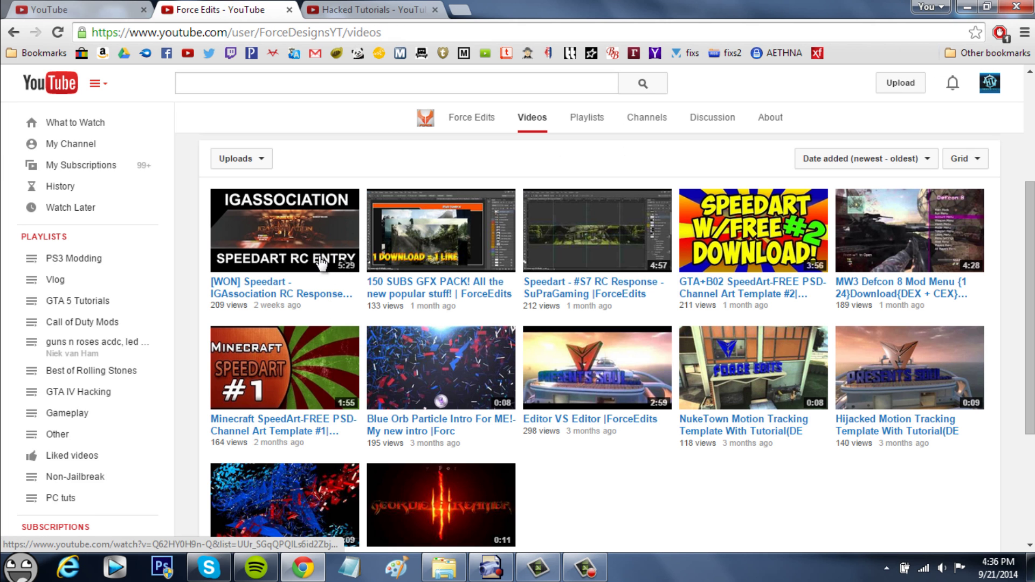
pyautogui.click(341, 6)
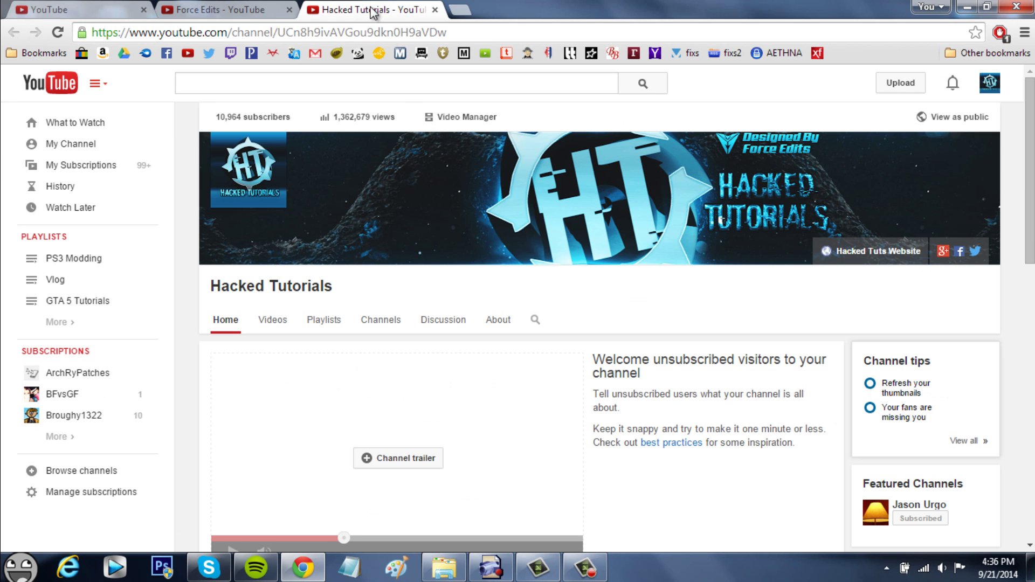
pyautogui.click(289, 10)
pyautogui.click(290, 10)
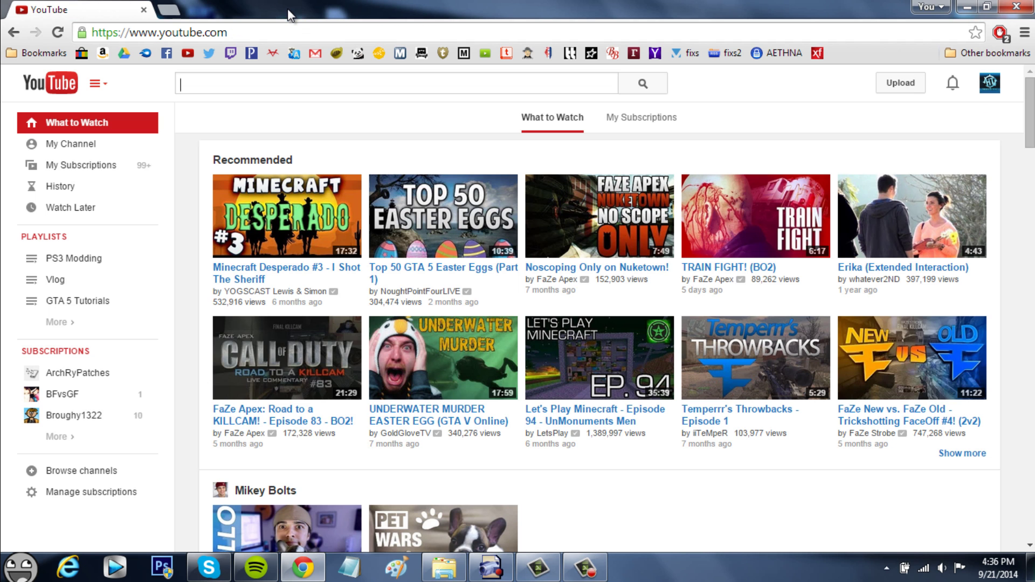
# Switch to the Cold Boots folder in Windows Explorer and copy the web address from the cold boot webpage text file.
pyautogui.click(457, 569)
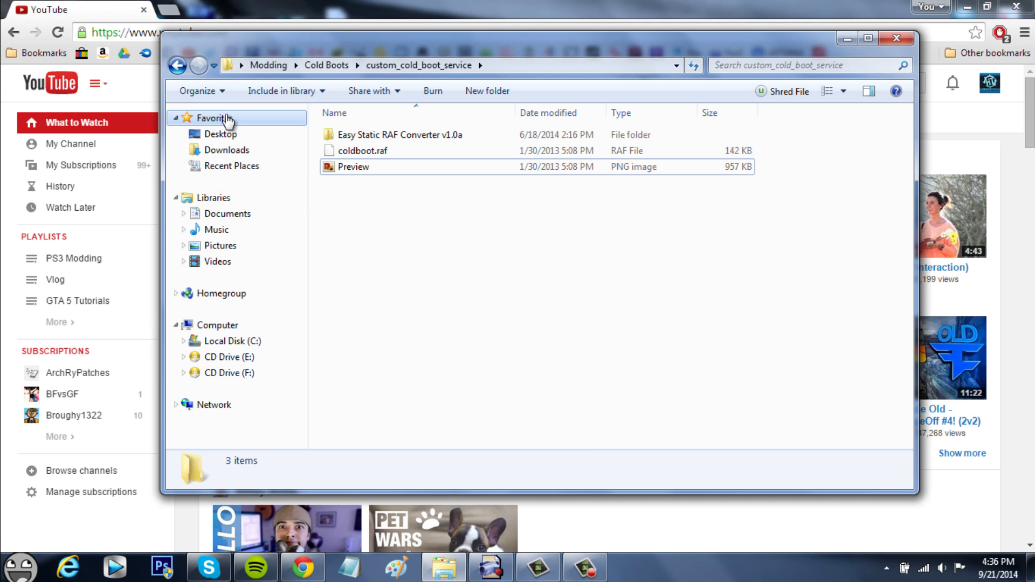
pyautogui.click(177, 66)
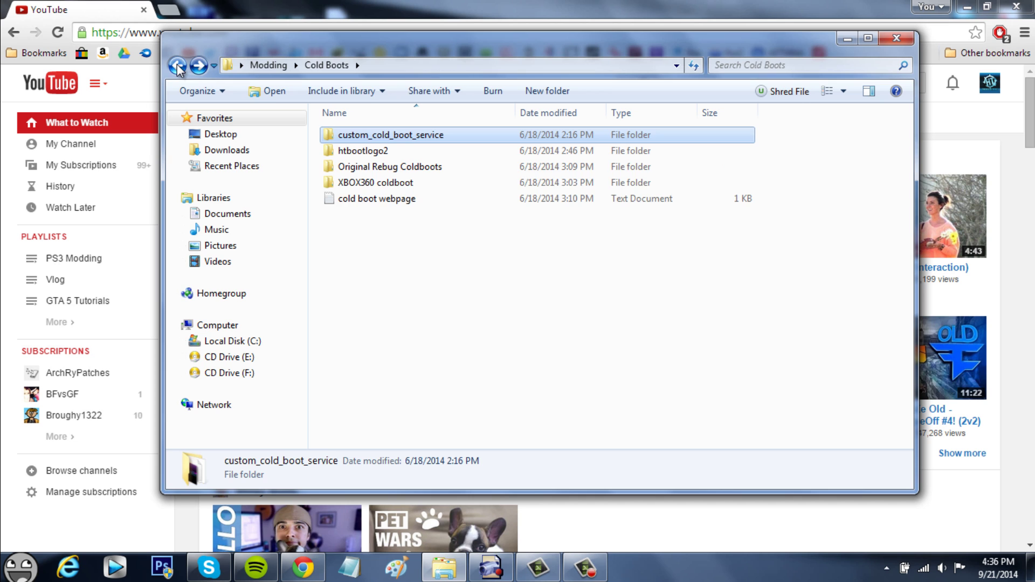
pyautogui.doubleClick(348, 199)
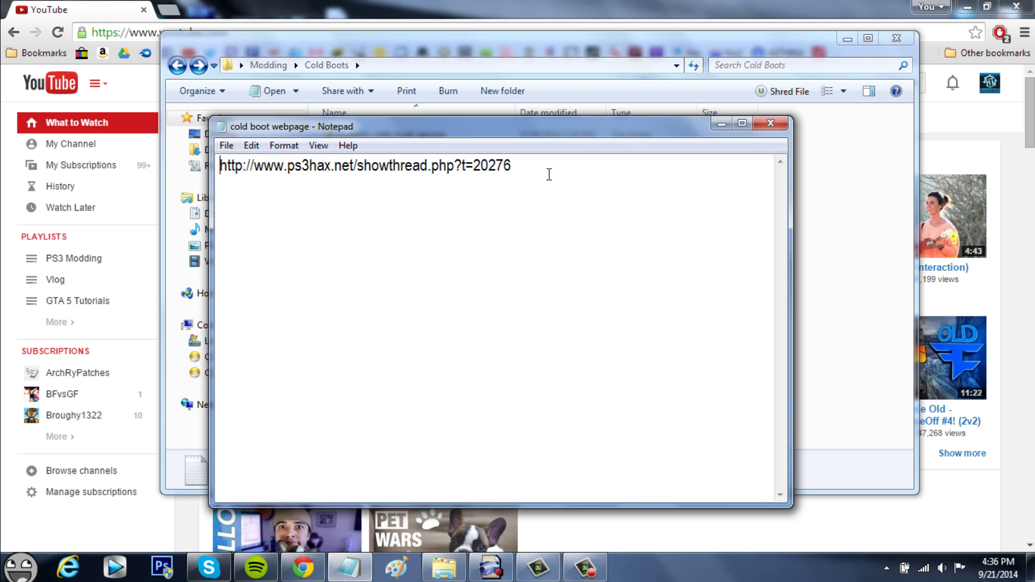
pyautogui.hotkey('ctrl', 'a')
pyautogui.hotkey('ctrl', 'c')
pyautogui.click(770, 123)
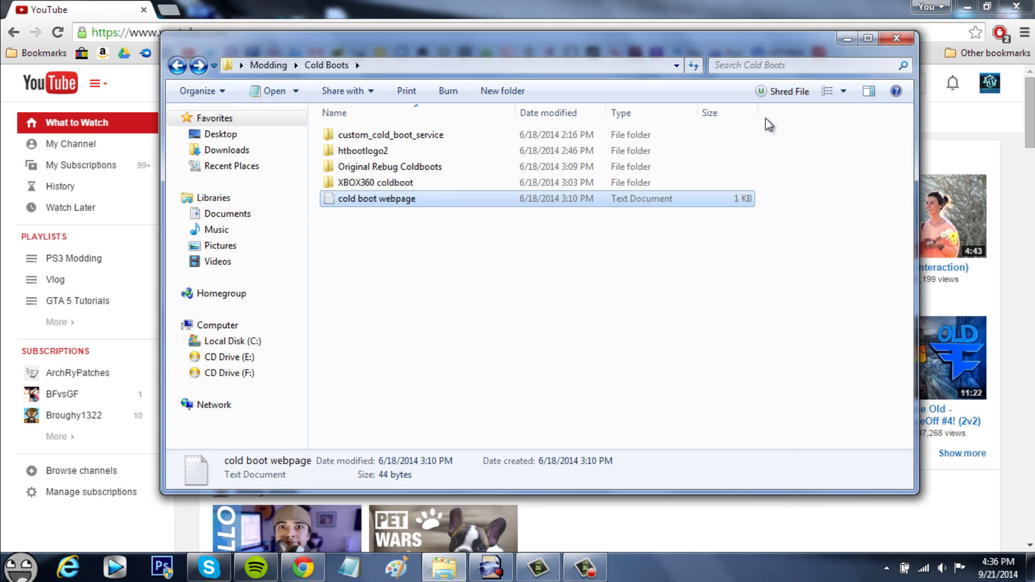
pyautogui.click(615, 6)
pyautogui.click(173, 31)
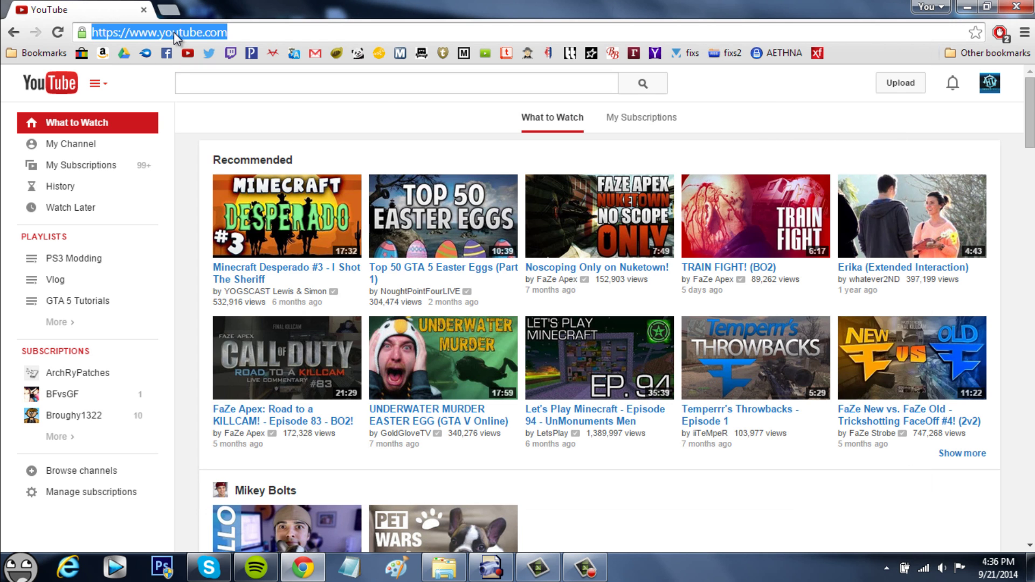
pyautogui.hotkey('ctrl', 'v')
pyautogui.press('Return')
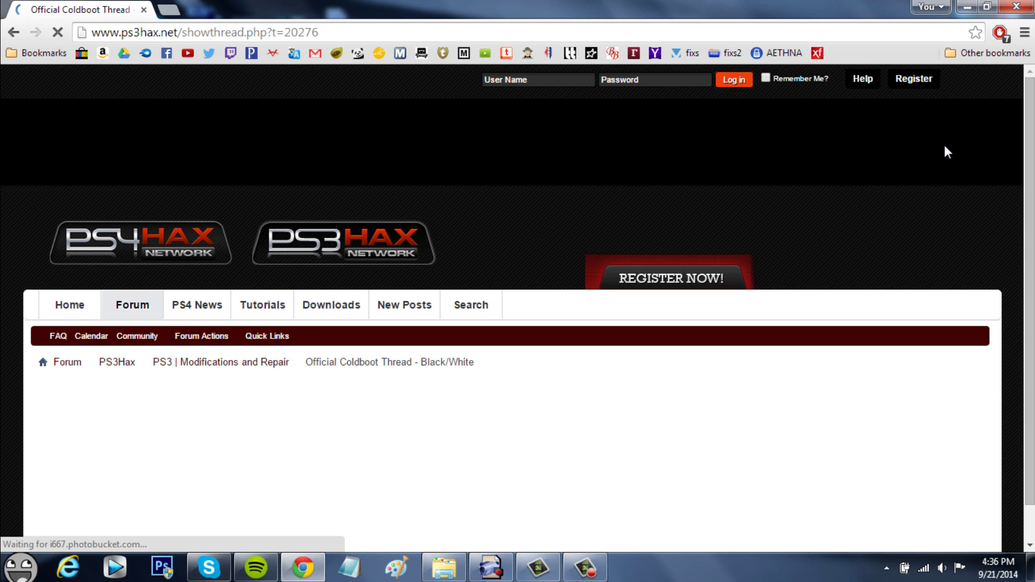
# Examine the coldboot previews and their downloads in the Official Coldboot Thread, from the PS2 v2 entry through PSP, returning to XBOX360.
pyautogui.scroll(-15, 539, 324)
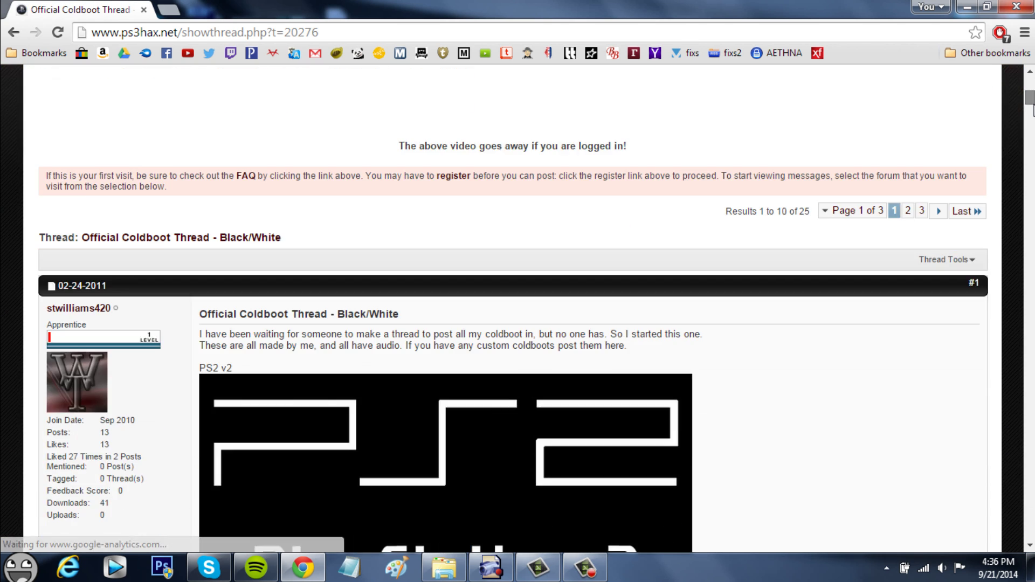
pyautogui.scroll(-20, 445, 308)
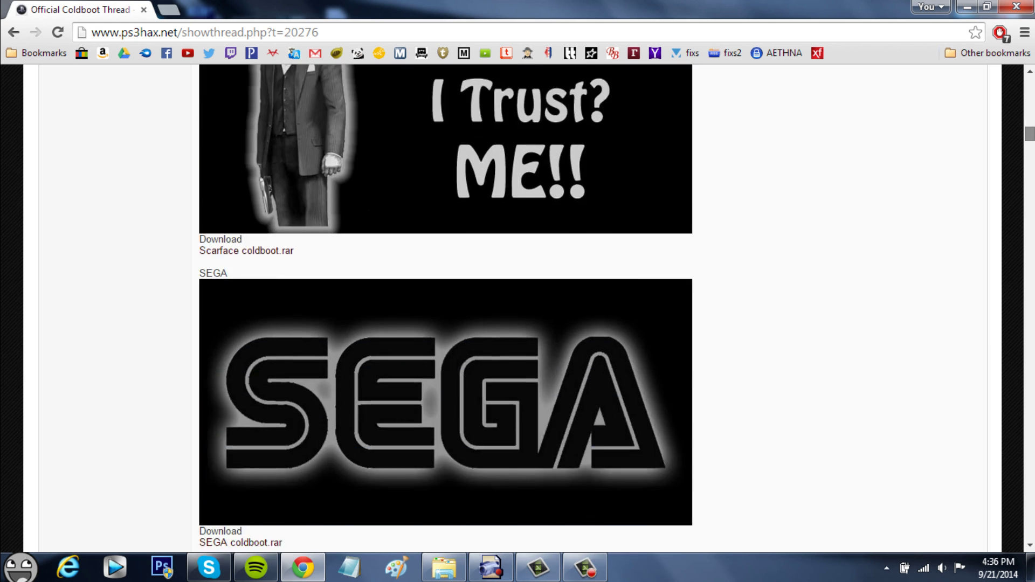
pyautogui.scroll(-15, 539, 323)
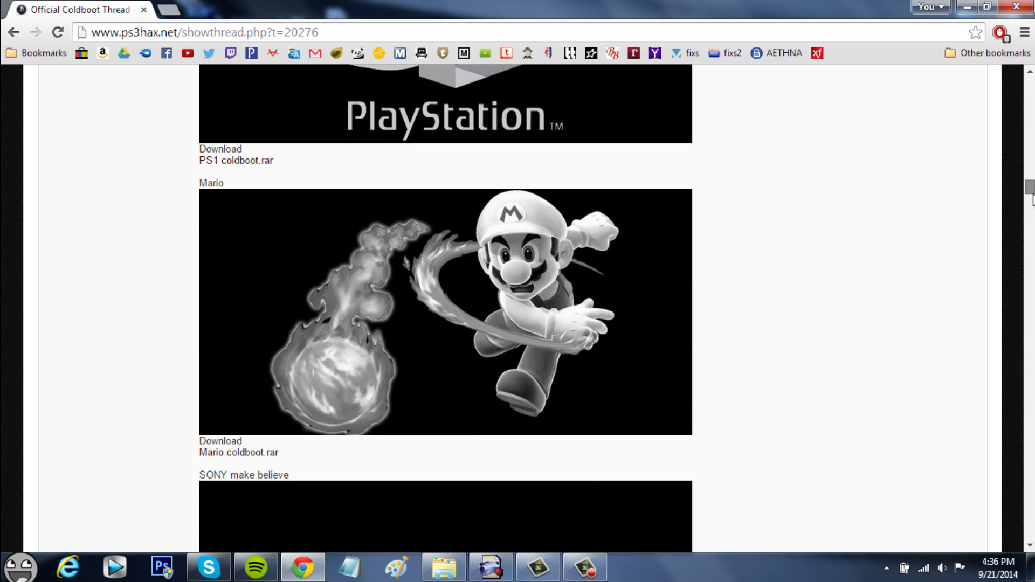
pyautogui.scroll(-12, 446, 308)
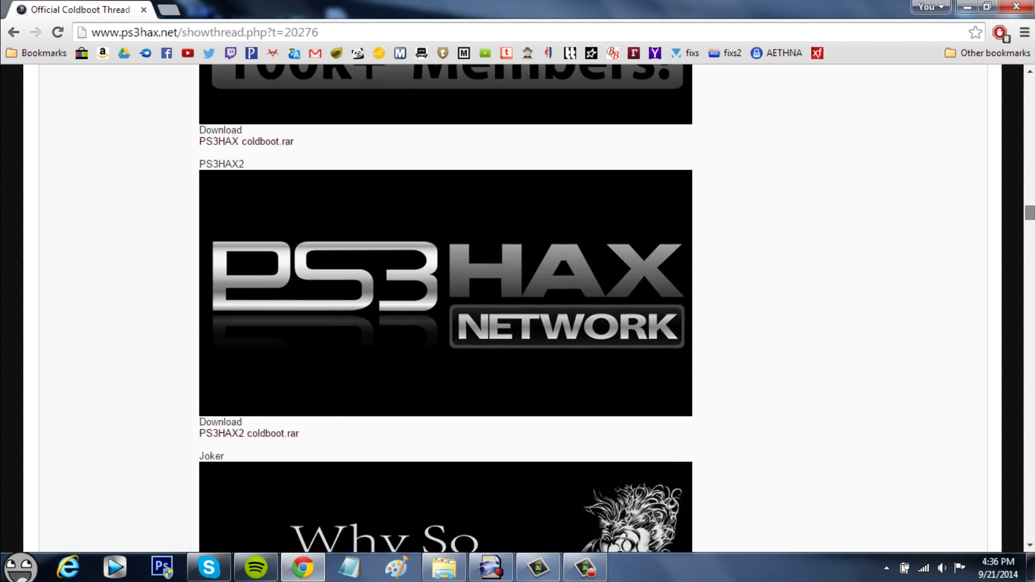
pyautogui.scroll(-6, 446, 307)
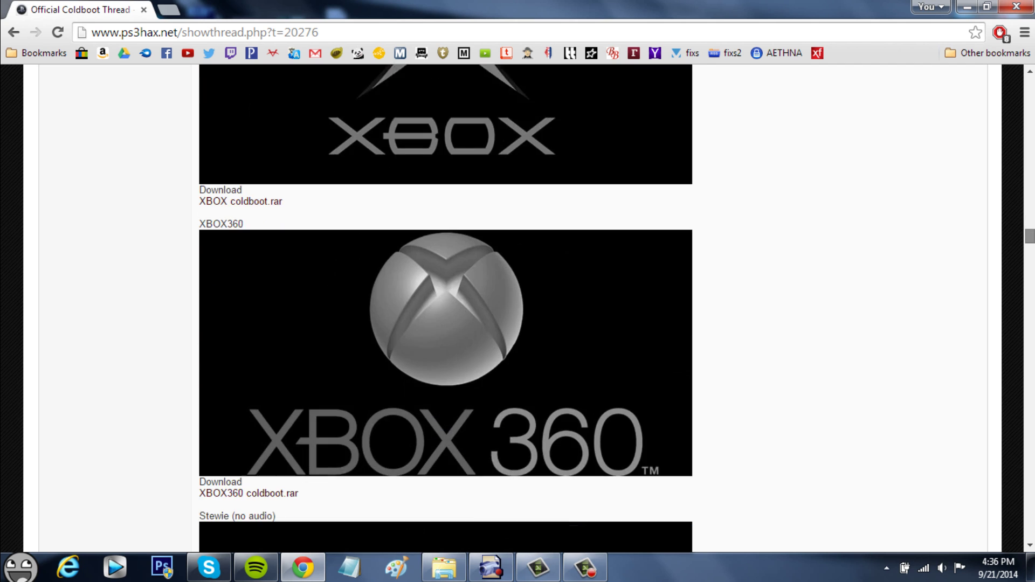
pyautogui.scroll(-20, 446, 307)
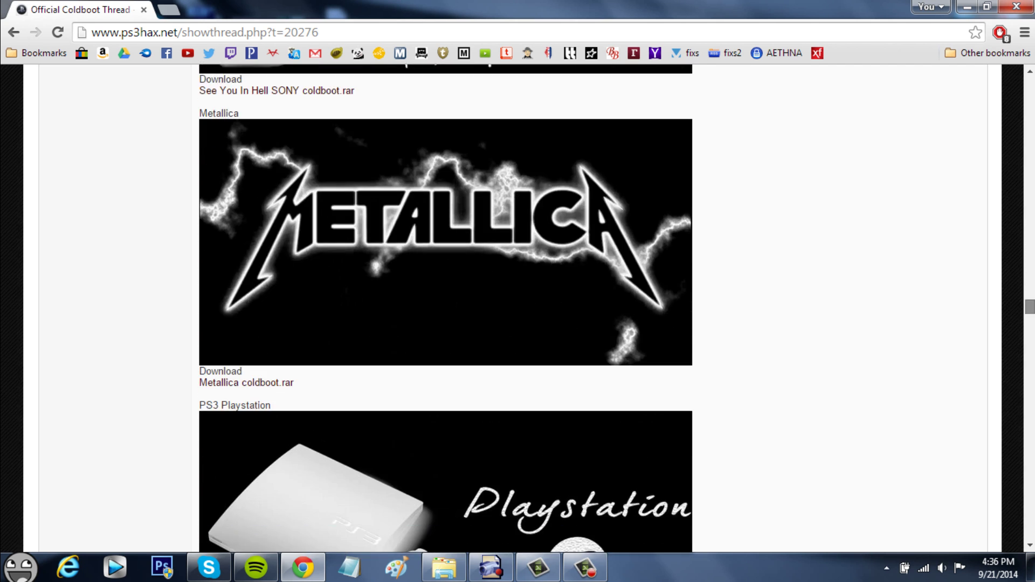
pyautogui.scroll(-20, 445, 307)
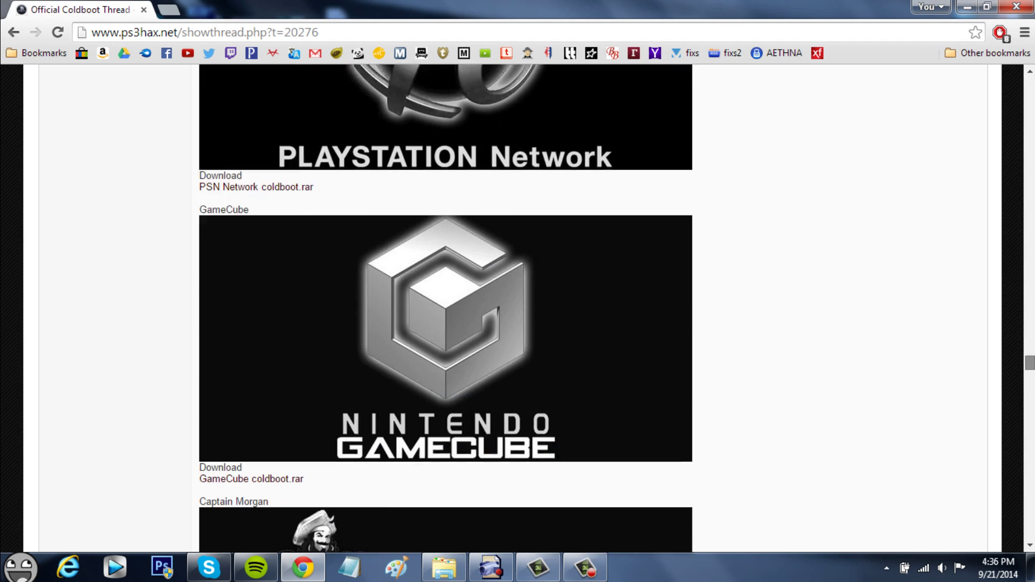
pyautogui.scroll(-20, 446, 307)
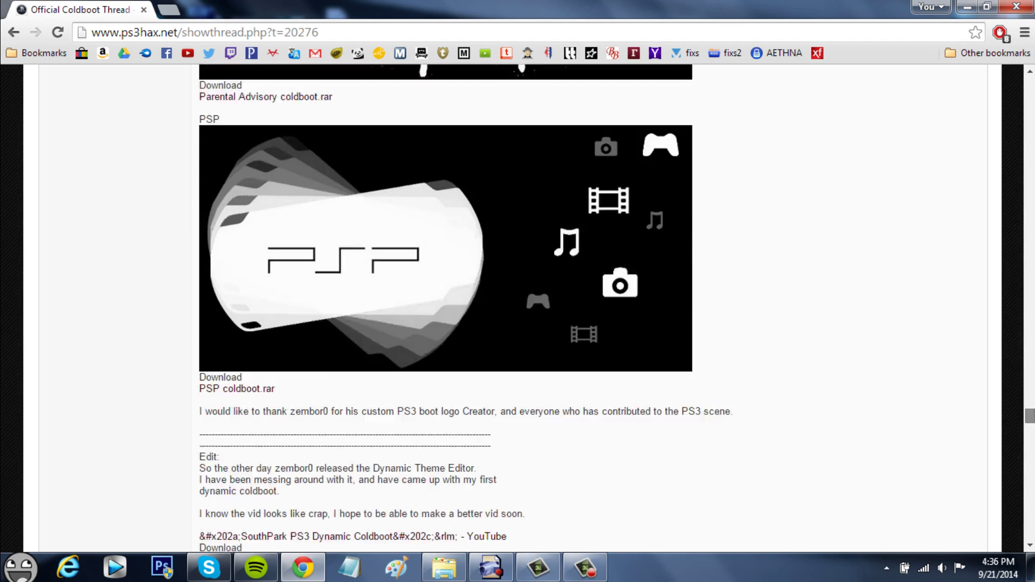
pyautogui.moveTo(1029, 418)
pyautogui.mouseDown()
pyautogui.moveTo(1010, 320)
pyautogui.moveTo(1033, 301)
pyautogui.moveTo(1033, 247)
pyautogui.mouseUp()
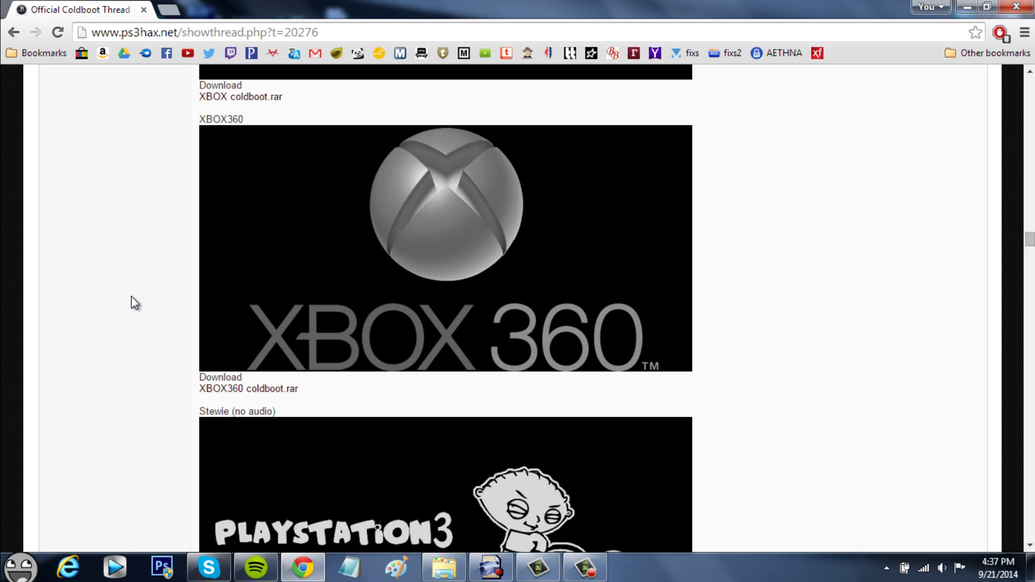
# Return to the Cold Boots folder in Windows Explorer and open the inner XBOX360 coldboot folder.
pyautogui.click(315, 567)
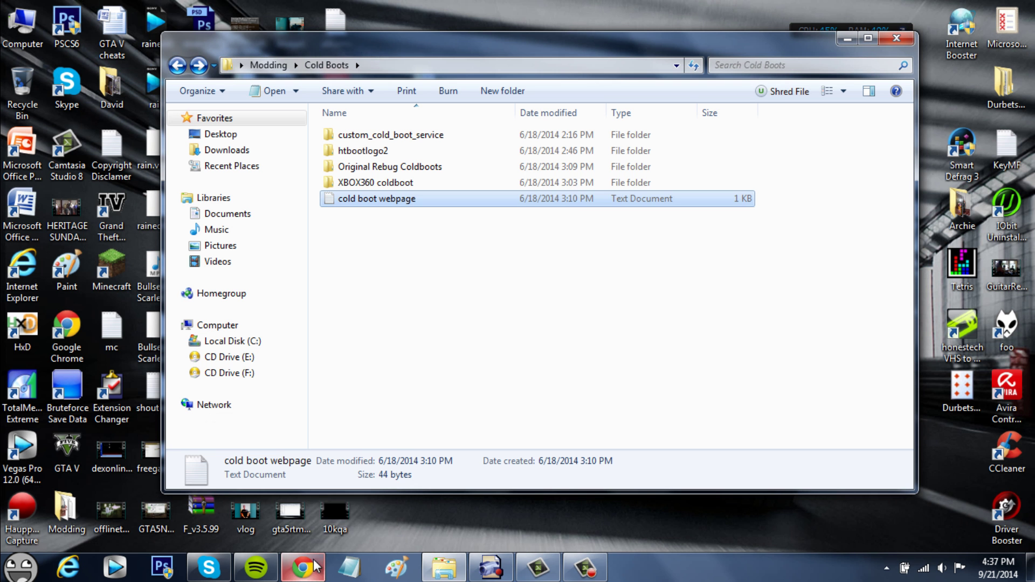
pyautogui.click(504, 273)
pyautogui.click(396, 171)
pyautogui.click(397, 182)
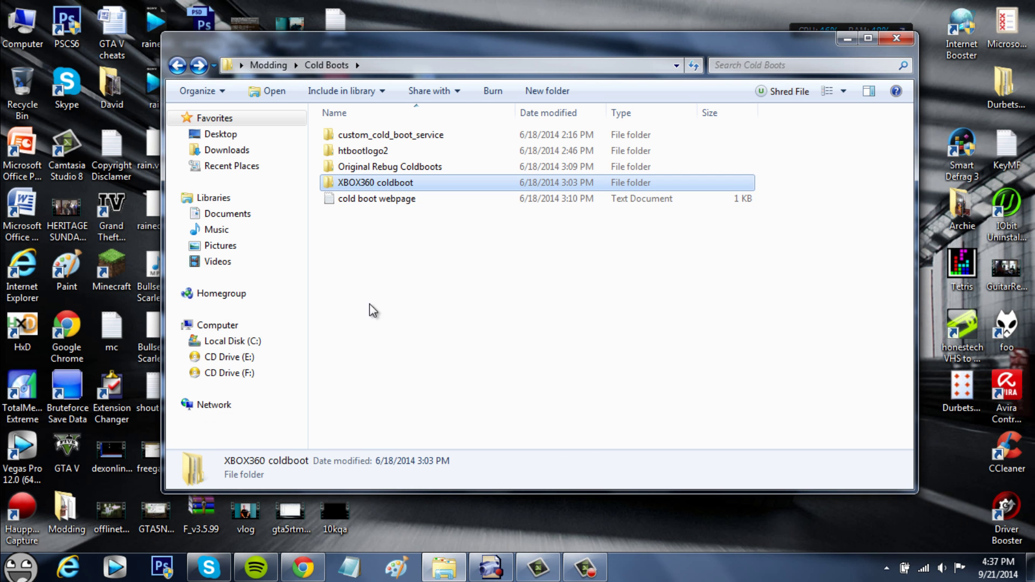
pyautogui.click(489, 315)
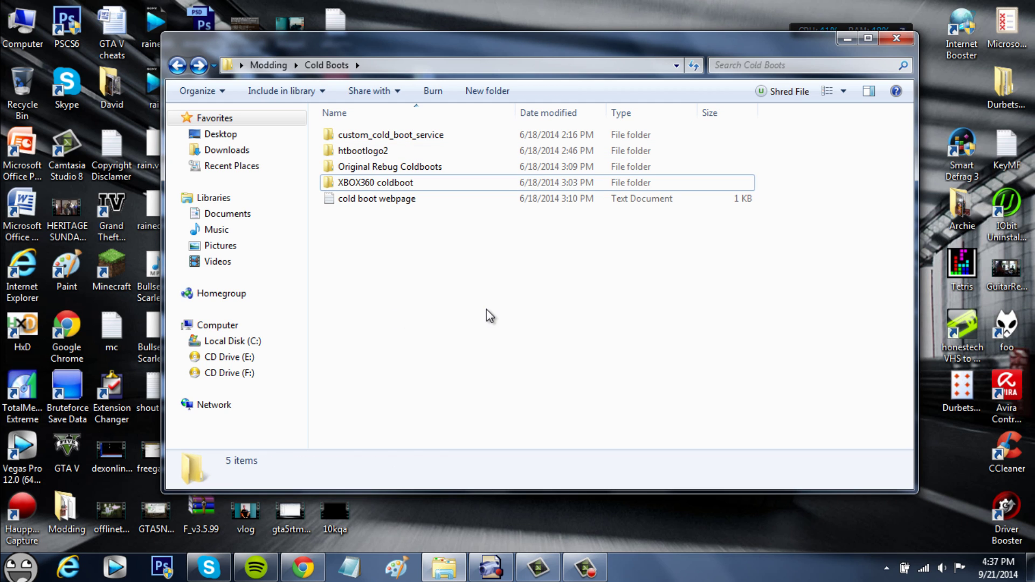
pyautogui.doubleClick(390, 182)
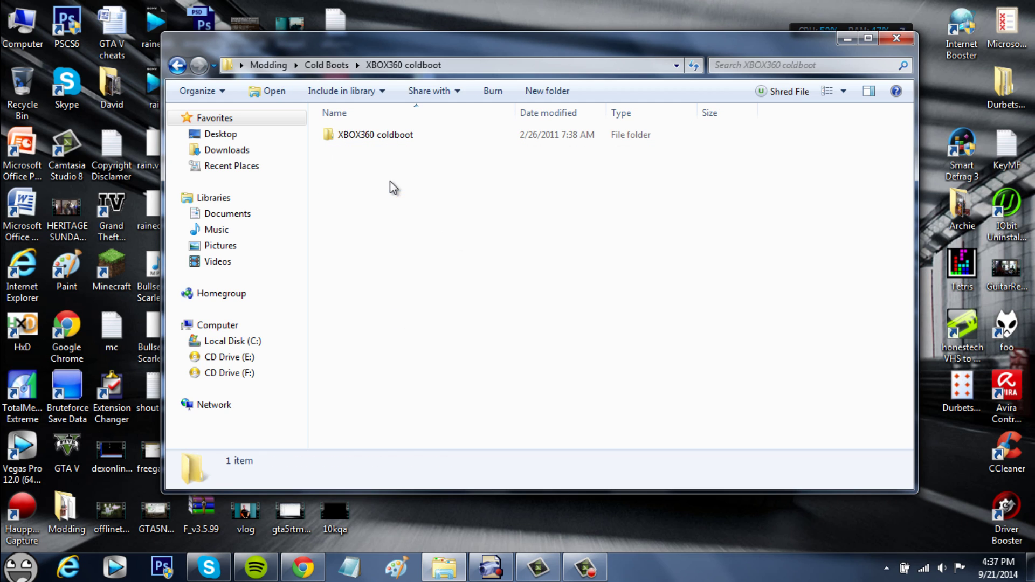
pyautogui.doubleClick(373, 137)
# Examine the coldboot.raf, coldboot_multi and coldboot_stereo files in the XBOX360 coldboot folder one by one.
pyautogui.click(367, 135)
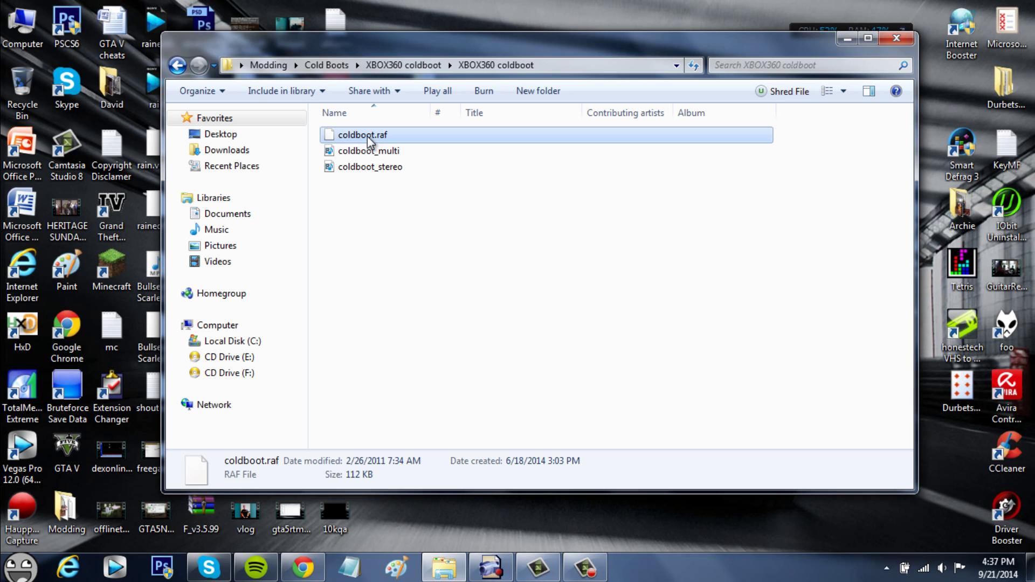
pyautogui.click(369, 167)
pyautogui.click(368, 153)
pyautogui.click(368, 137)
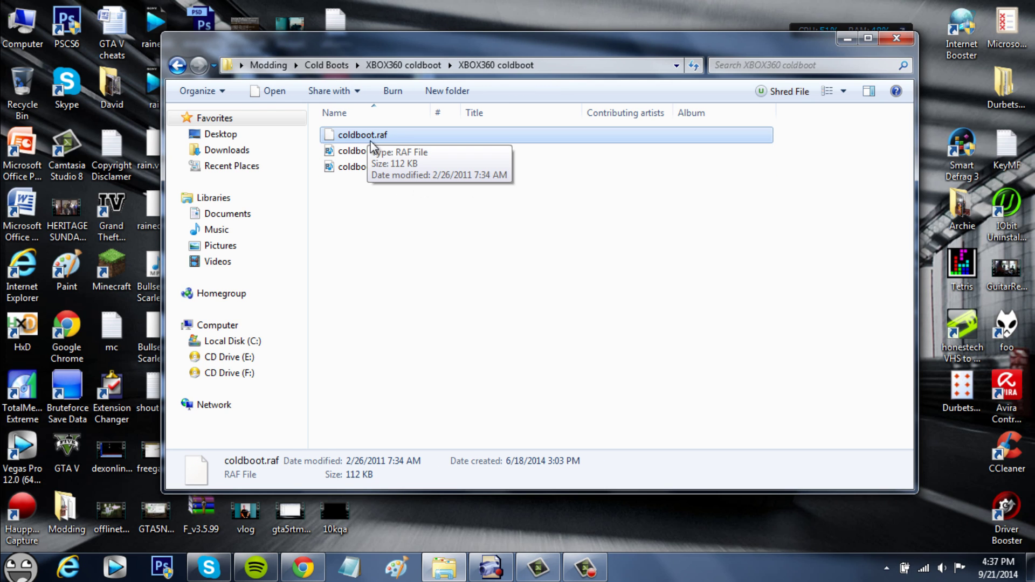
pyautogui.click(377, 151)
pyautogui.click(377, 166)
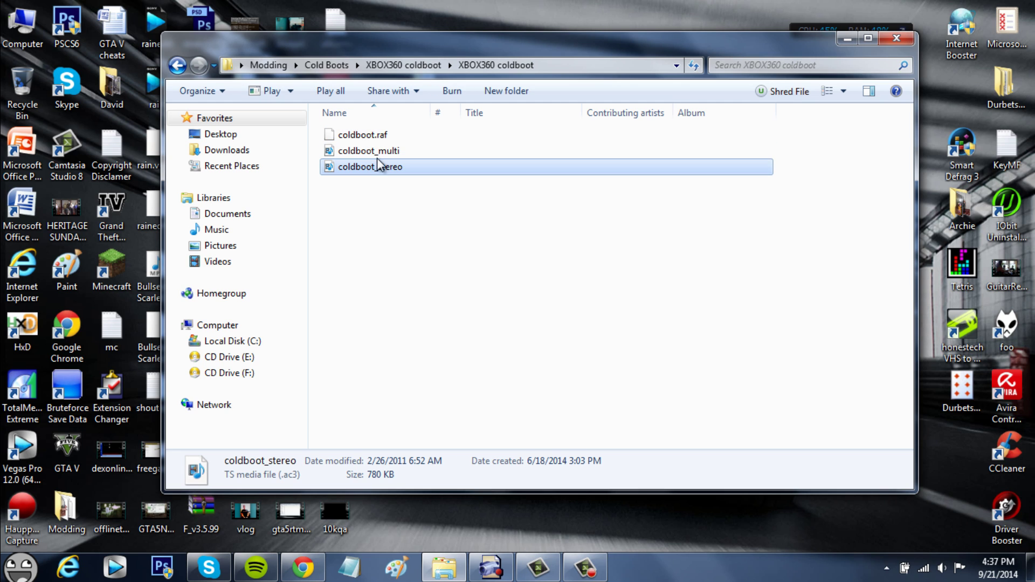
pyautogui.keyDown('ctrl'); pyautogui.click(377, 152); pyautogui.keyUp('ctrl')
pyautogui.click(378, 167)
pyautogui.click(378, 151)
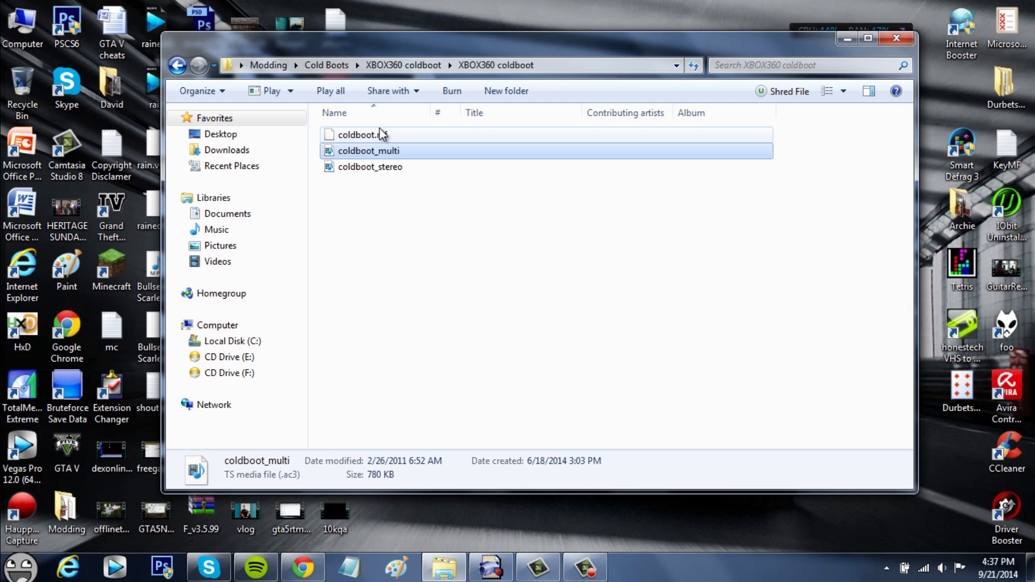
pyautogui.click(380, 134)
pyautogui.click(381, 150)
pyautogui.click(375, 167)
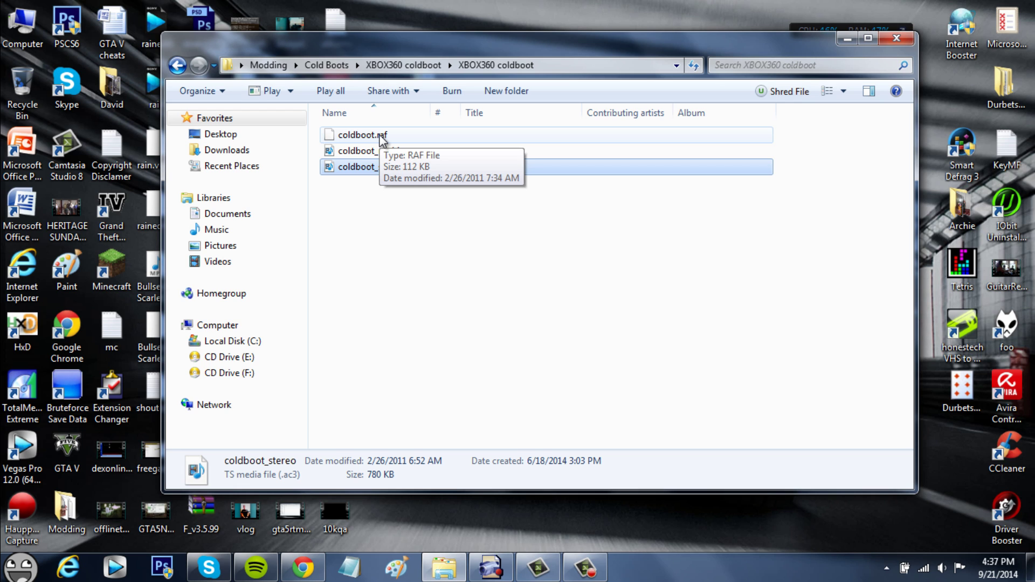
pyautogui.click(380, 135)
pyautogui.click(380, 150)
pyautogui.click(376, 165)
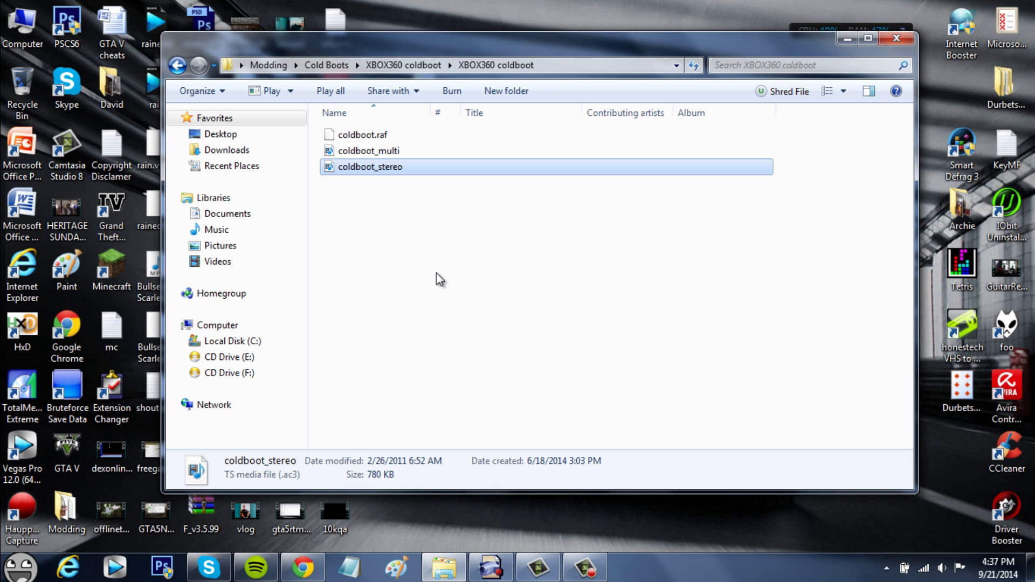
# Minimize the XBOX360 coldboot folder window, find and launch FileZilla Portable, and move its window toward the middle of the desktop.
pyautogui.click(847, 39)
pyautogui.click(20, 567)
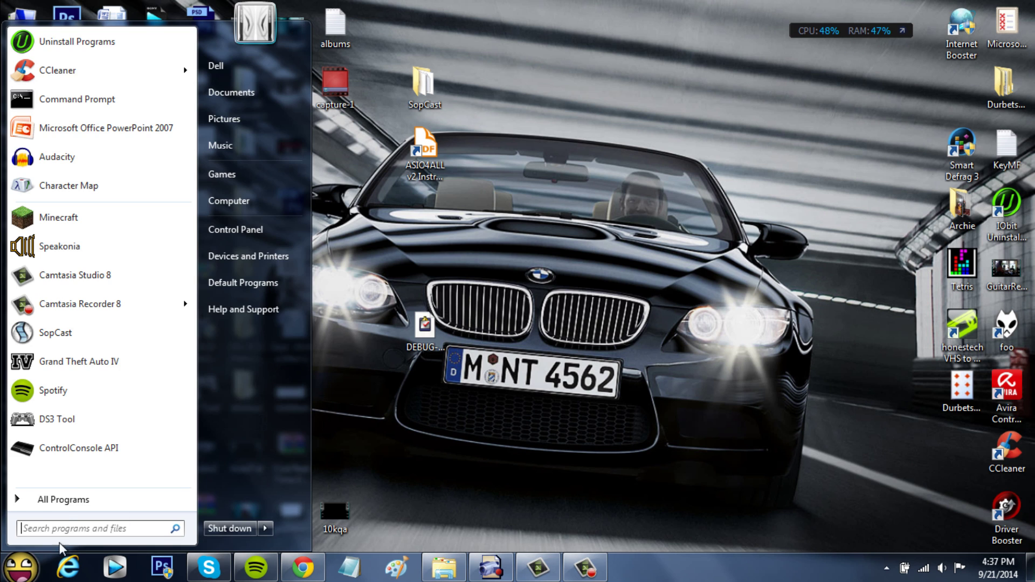
pyautogui.write('filez')
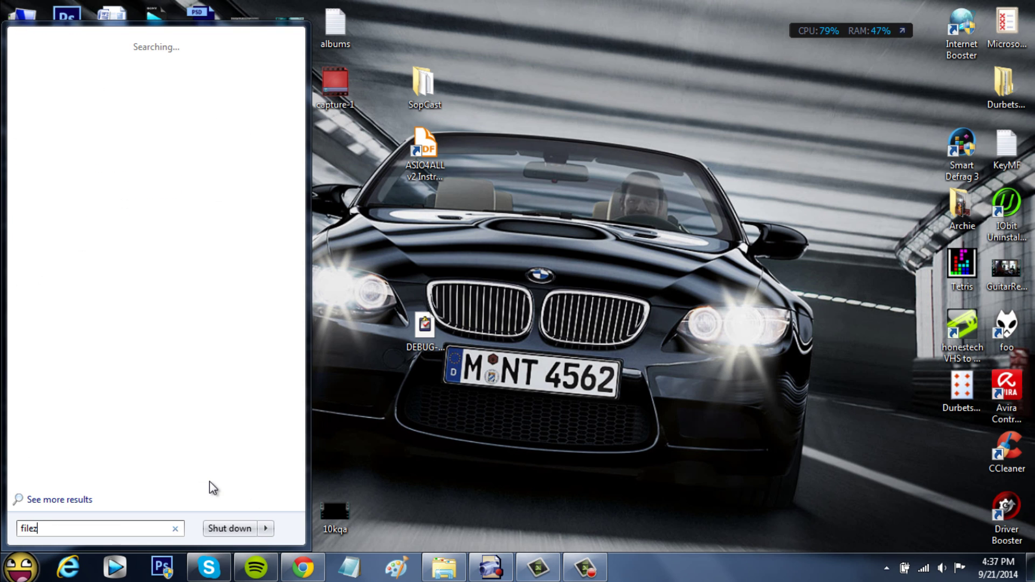
pyautogui.write('illa')
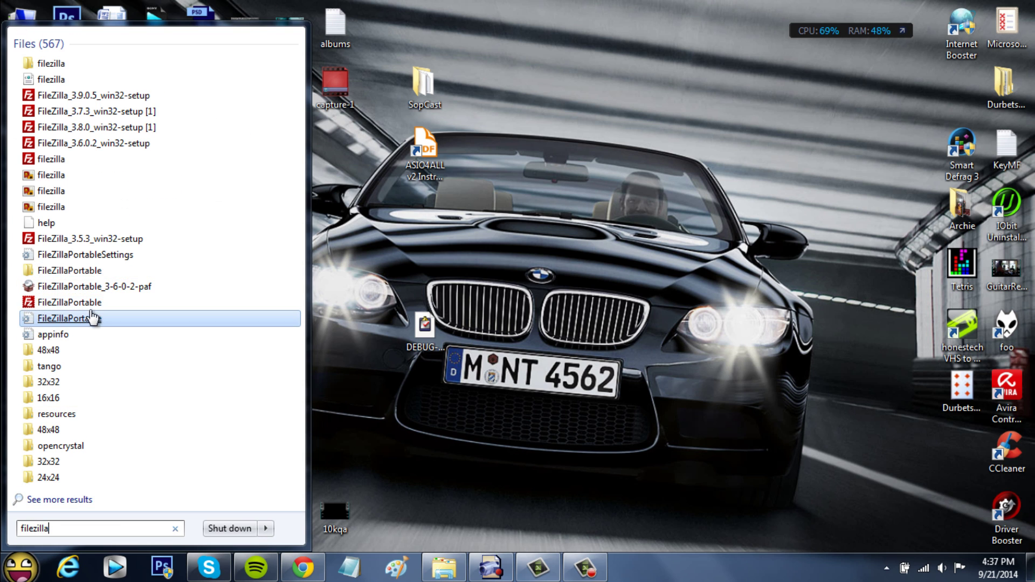
pyautogui.click(131, 319)
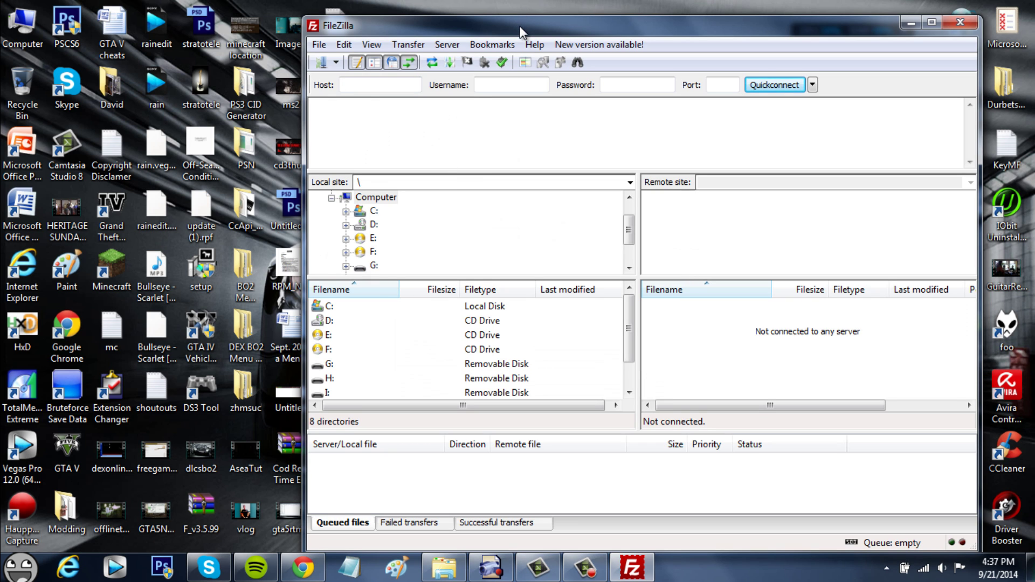
pyautogui.moveTo(521, 32); pyautogui.dragTo(361, 19)
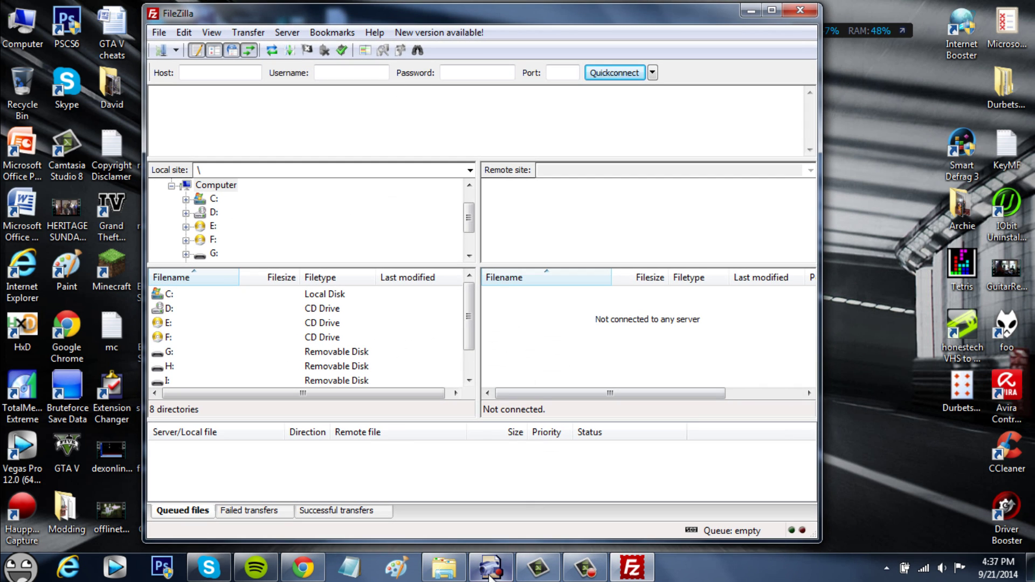
# Look up the PS3's IP address in the ArcSoft Capture Module preview and connect FileZilla to host 192.168.2.4.
pyautogui.click(489, 573)
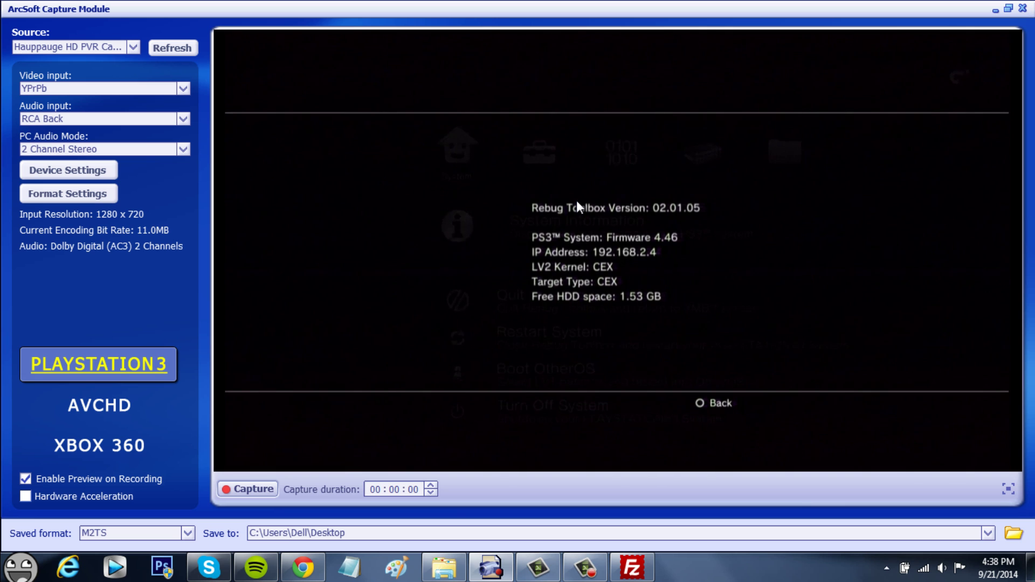
pyautogui.click(623, 565)
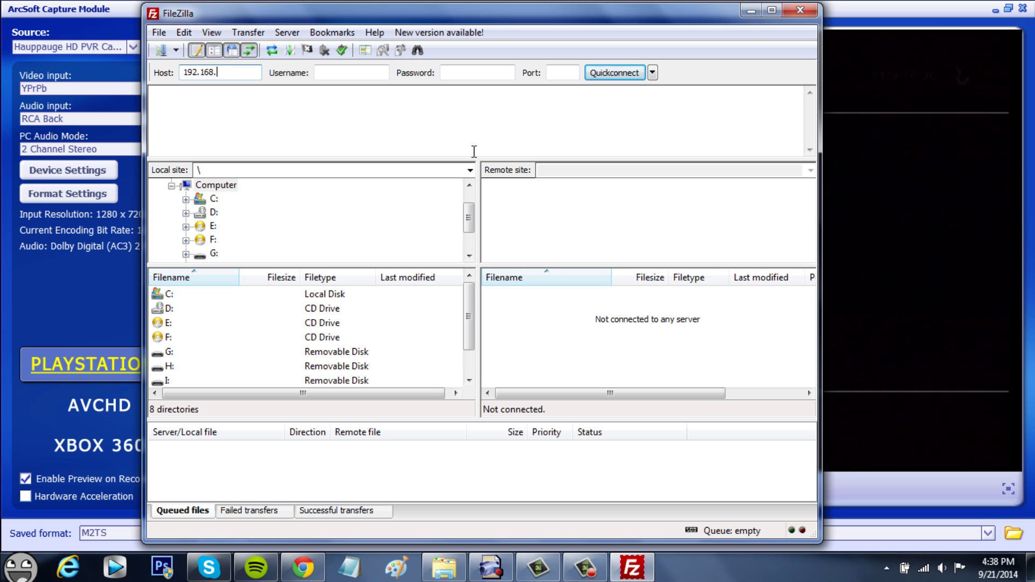
pyautogui.click(629, 76)
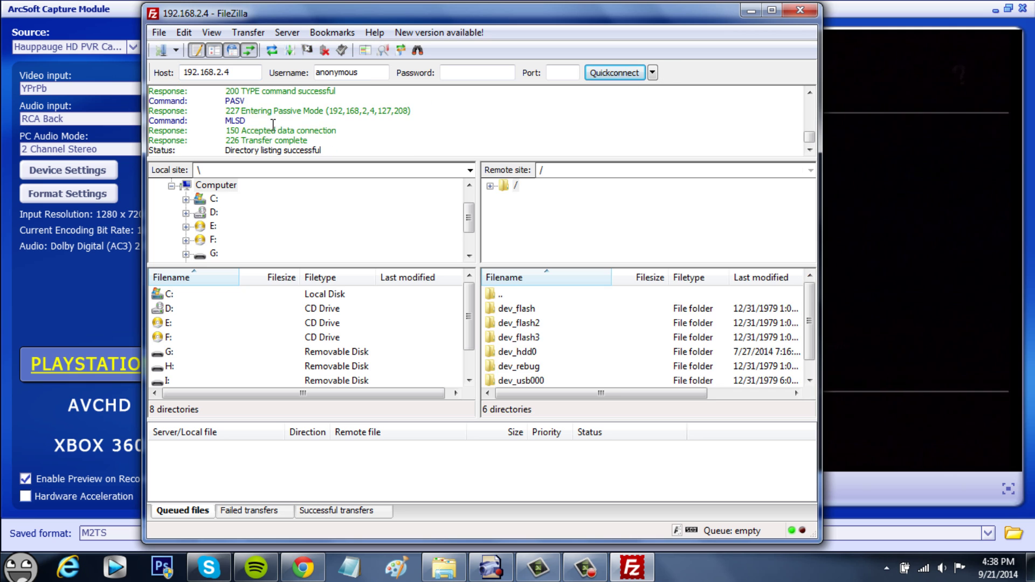
pyautogui.click(558, 320)
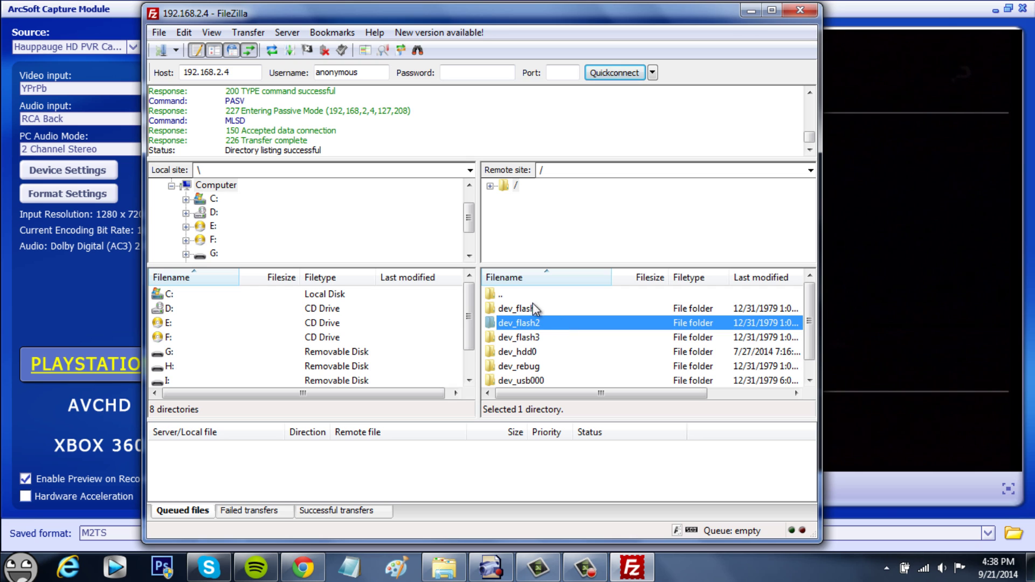
pyautogui.click(536, 308)
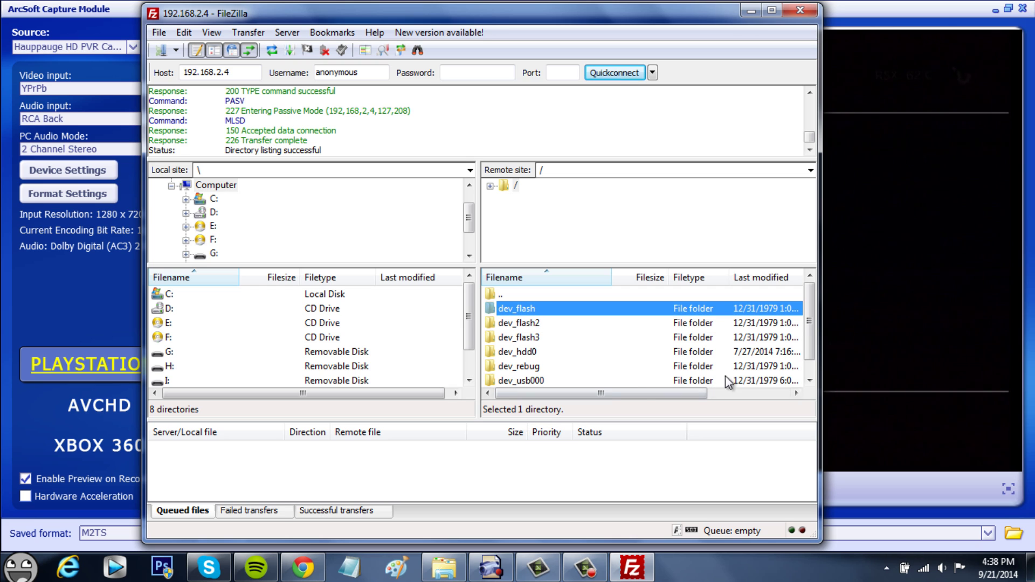
pyautogui.moveTo(809, 322); pyautogui.dragTo(810, 335)
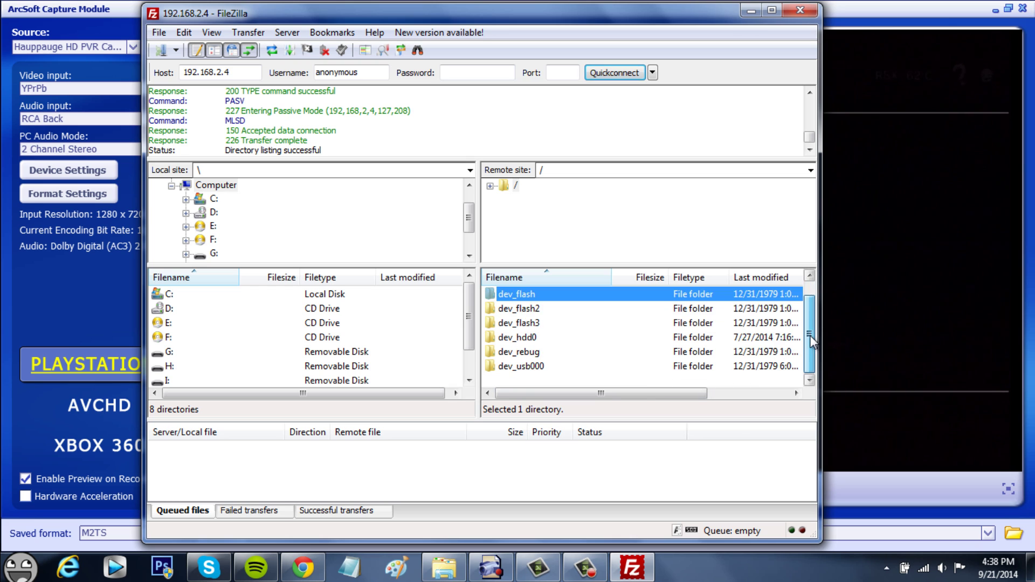
pyautogui.click(545, 353)
pyautogui.doubleClick(539, 351)
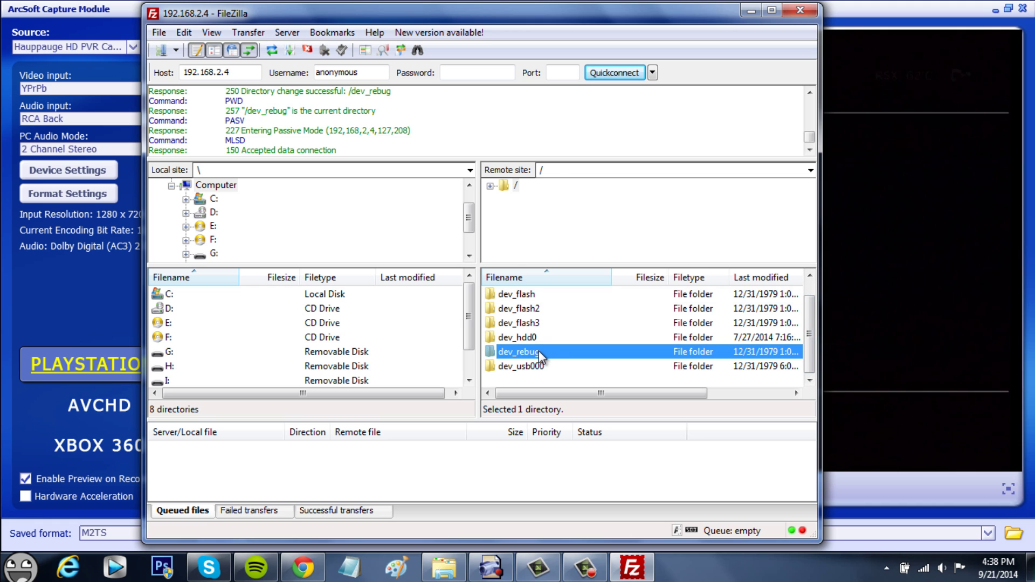
pyautogui.doubleClick(512, 295)
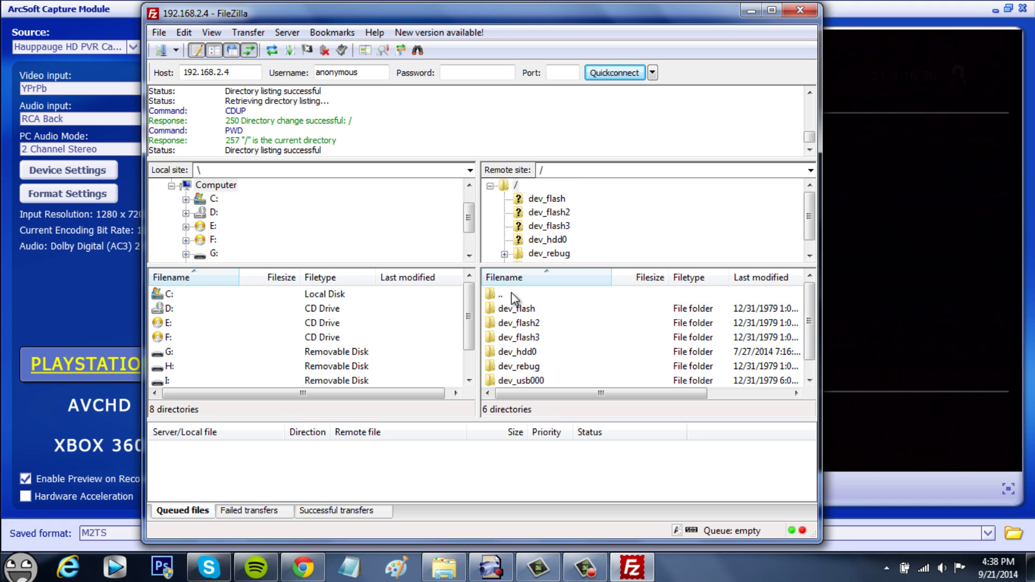
# Open the /dev_rebug/vsh/resource directory on the PS3.
pyautogui.scroll(-1, 812, 322)
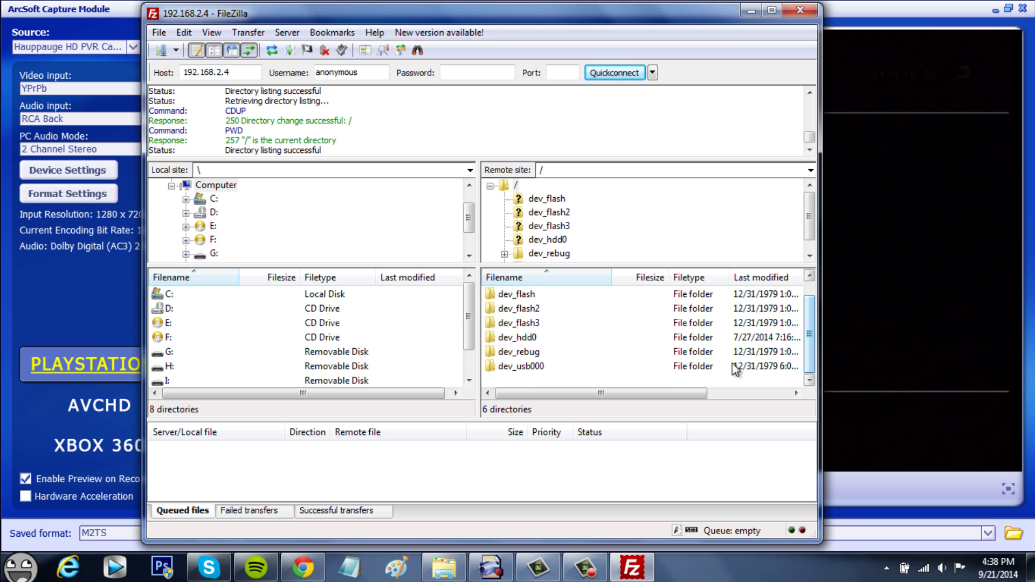
pyautogui.click(535, 351)
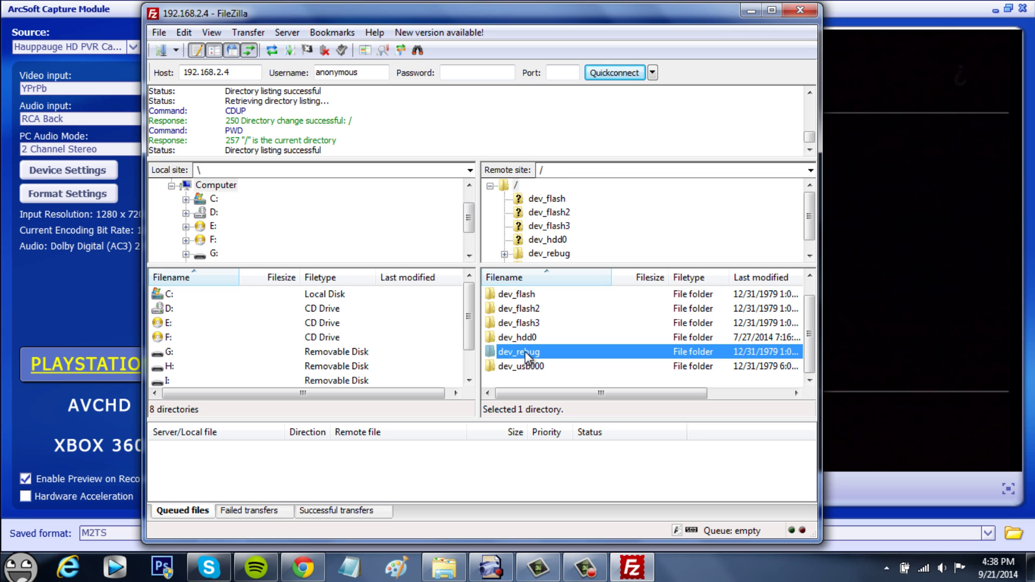
pyautogui.doubleClick(526, 356)
pyautogui.scroll(-1, 810, 323)
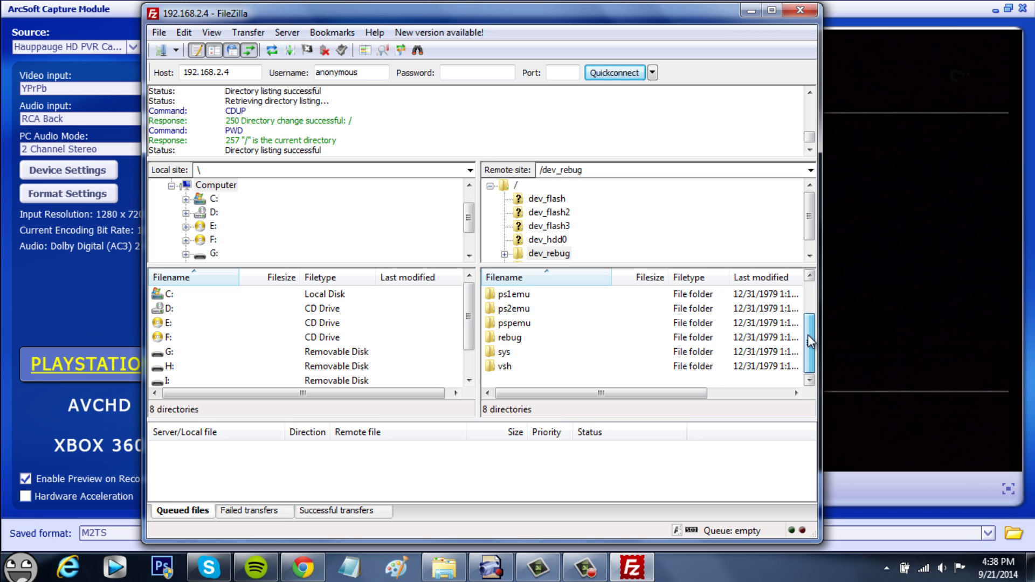
pyautogui.doubleClick(512, 366)
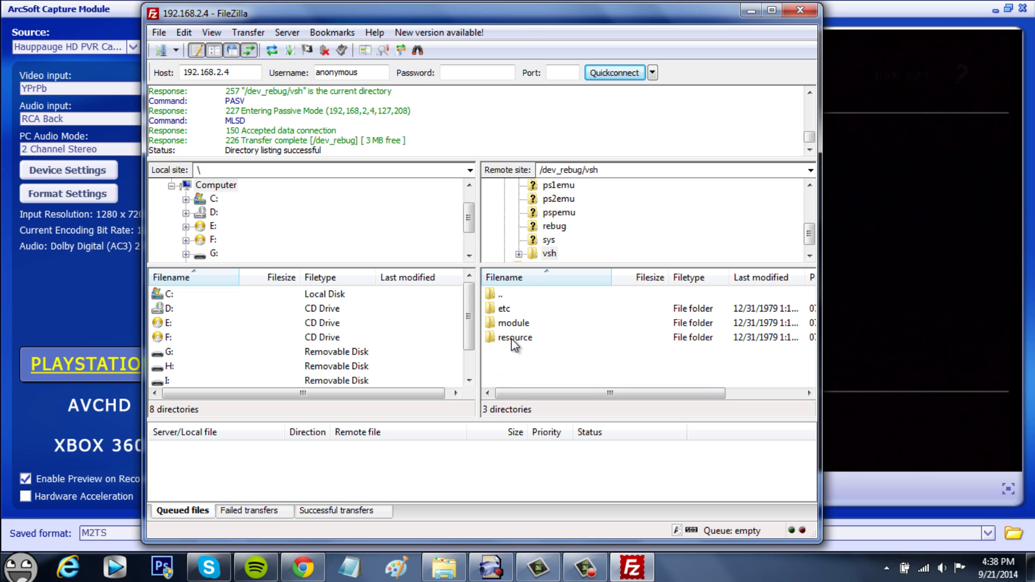
pyautogui.doubleClick(514, 338)
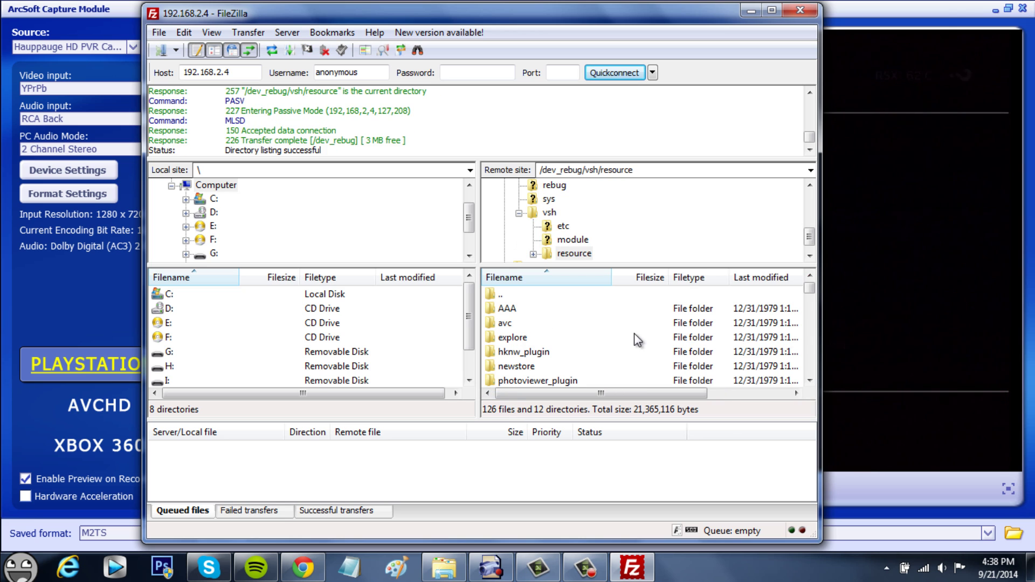
# Find and select coldboot.raf in the remote resource directory.
pyautogui.click(644, 366)
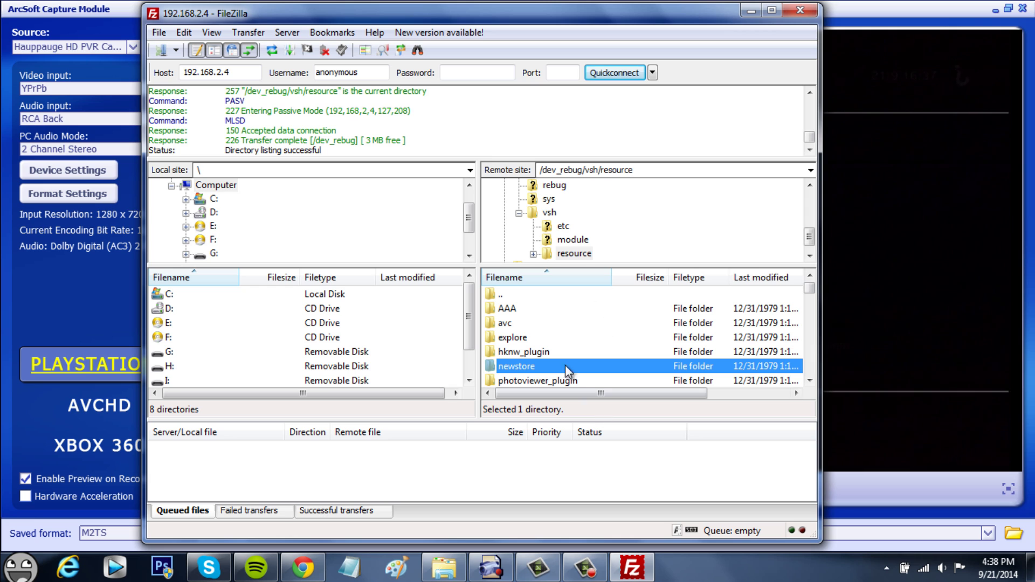
pyautogui.press('c')
pyautogui.press('c')
pyautogui.press('c')
pyautogui.press('c')
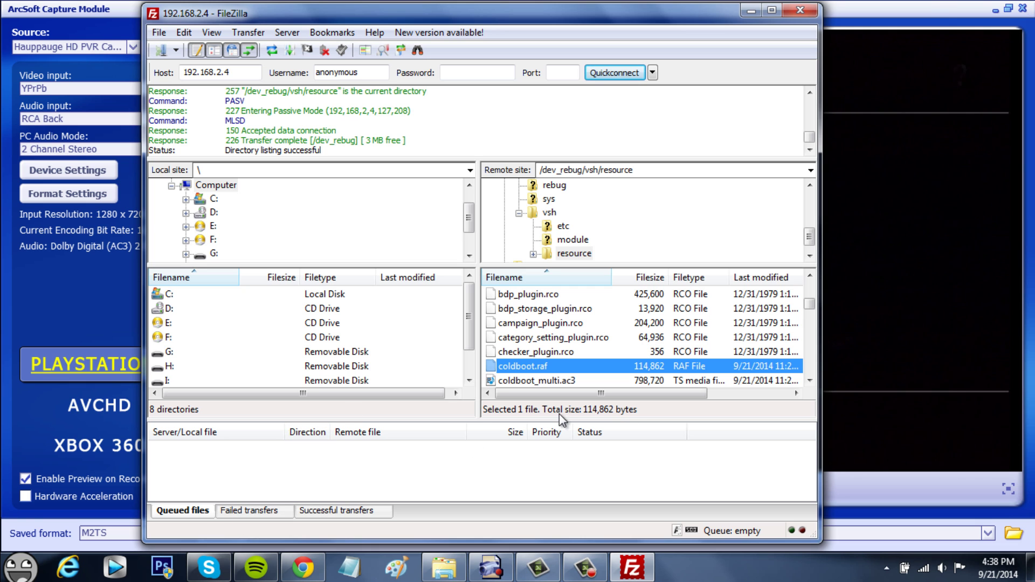
# Minimize the capture window and arrange a narrowed XBOX360 coldboot folder window side by side with FileZilla.
pyautogui.click(1000, 7)
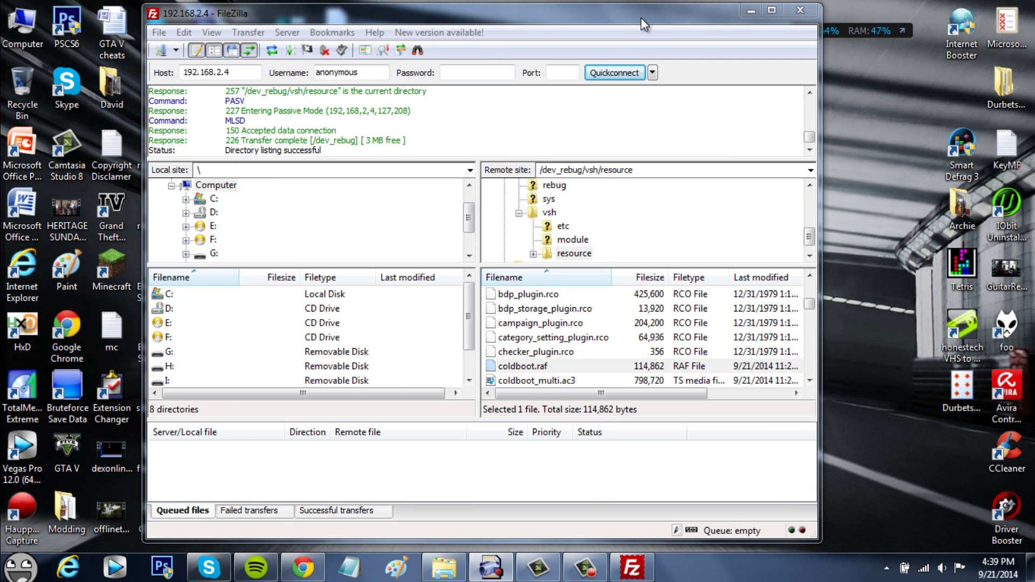
pyautogui.moveTo(641, 17); pyautogui.dragTo(878, 19)
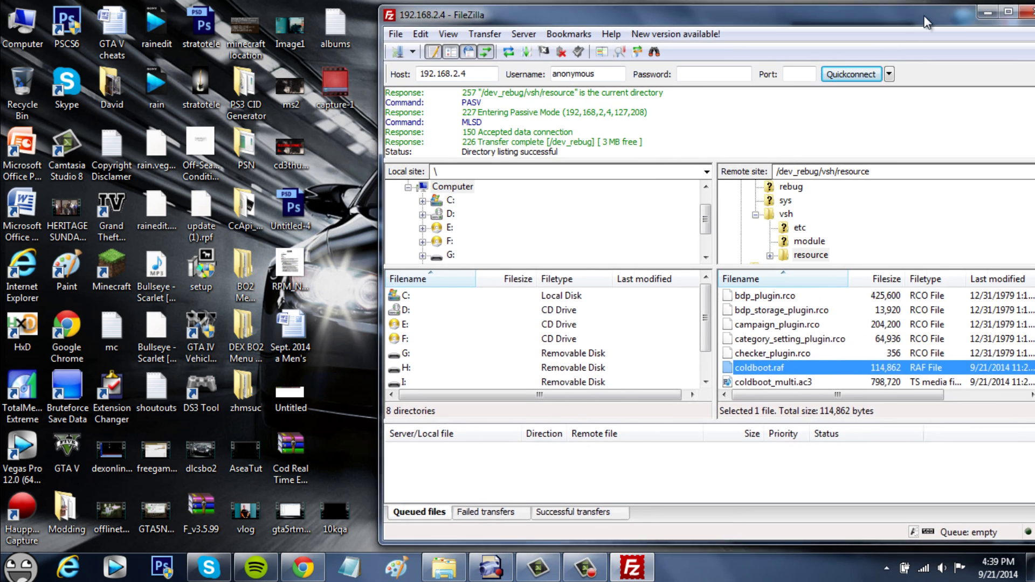
pyautogui.click(444, 567)
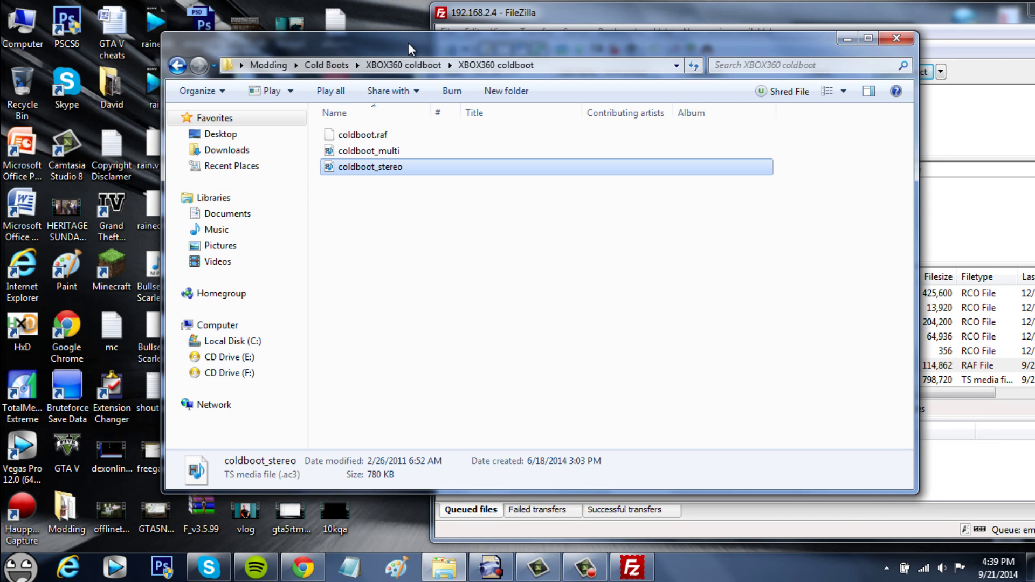
pyautogui.moveTo(409, 43); pyautogui.dragTo(131, 83)
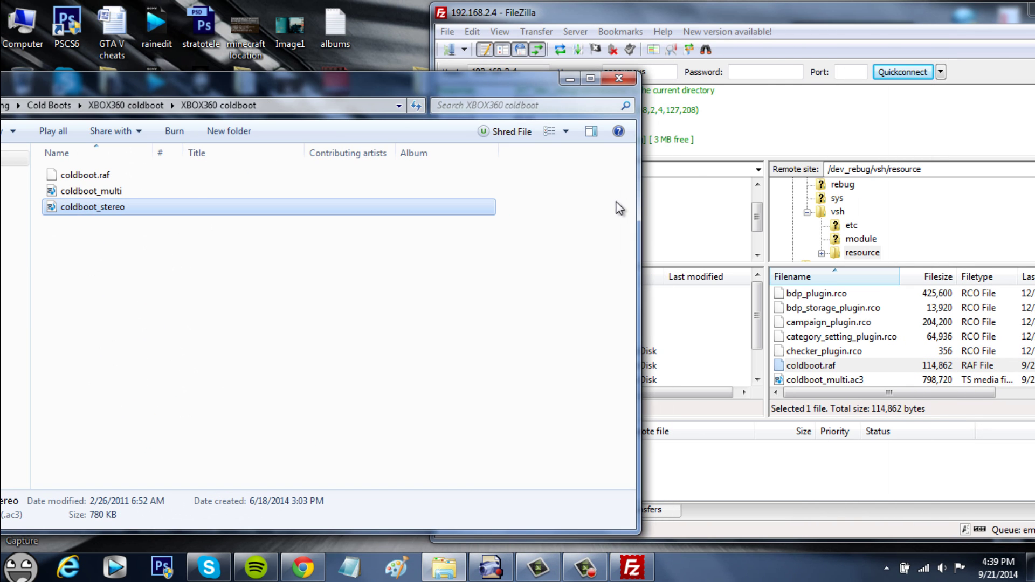
pyautogui.moveTo(636, 209); pyautogui.dragTo(282, 232)
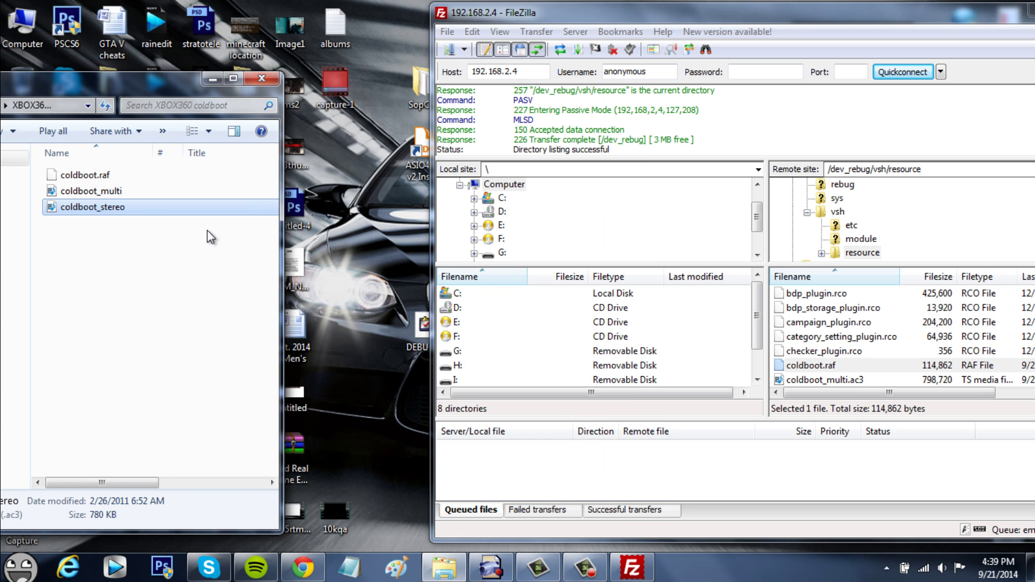
# Upload coldboot.raf, coldboot_multi and coldboot_stereo to the PS3's /dev_rebug/vsh/resource directory, overwriting the existing files.
pyautogui.moveTo(111, 215); pyautogui.dragTo(820, 353)
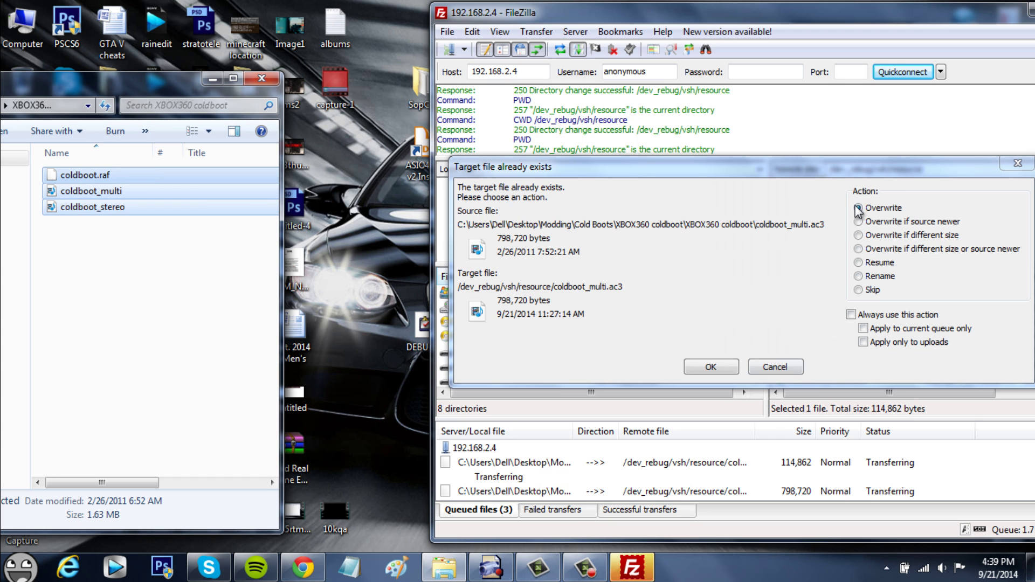
pyautogui.click(712, 370)
pyautogui.click(712, 370)
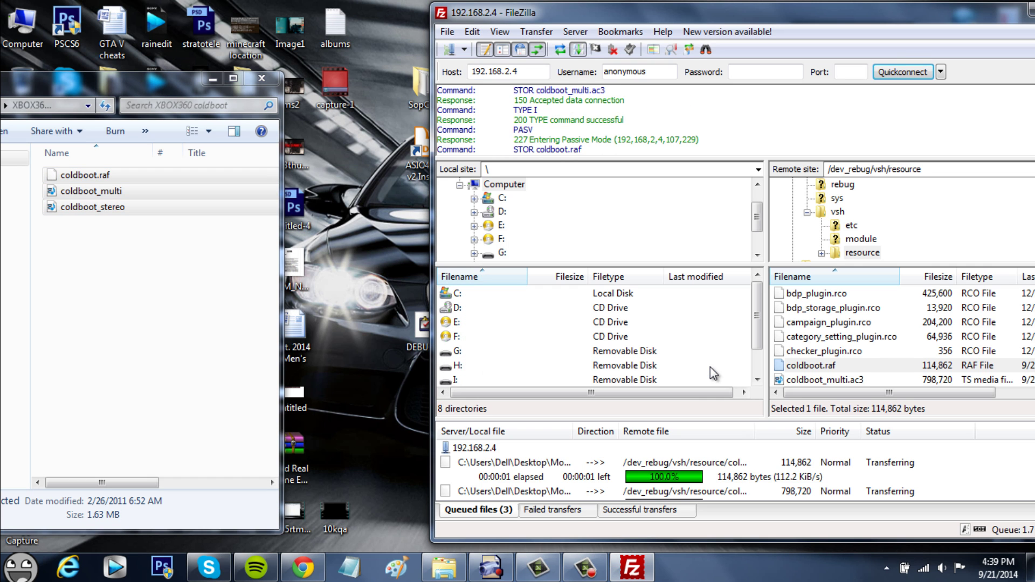
pyautogui.click(708, 368)
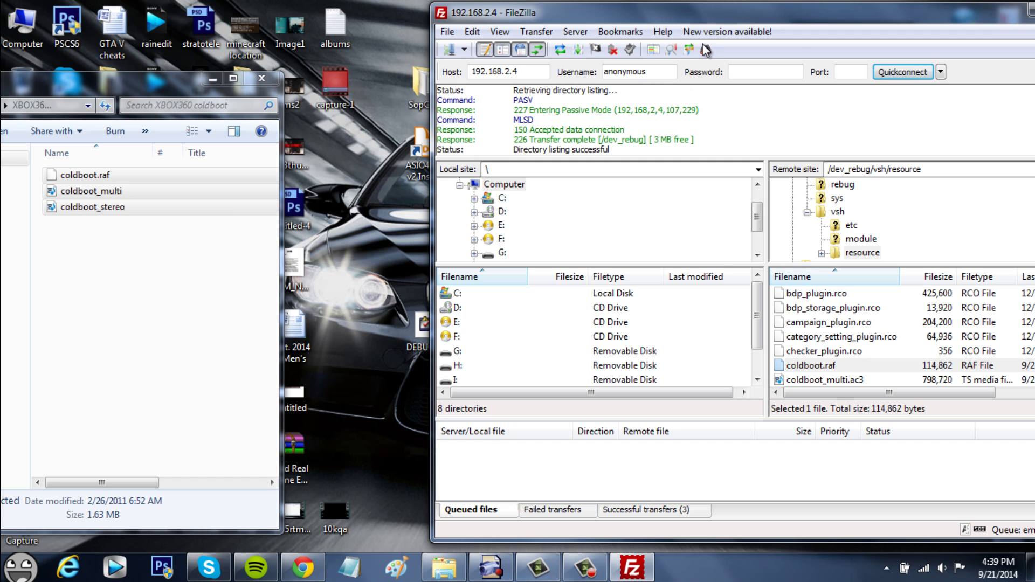
# Close the XBOX360 coldboot folder window and move FileZilla back toward the middle of the desktop.
pyautogui.moveTo(693, 11); pyautogui.dragTo(543, 18)
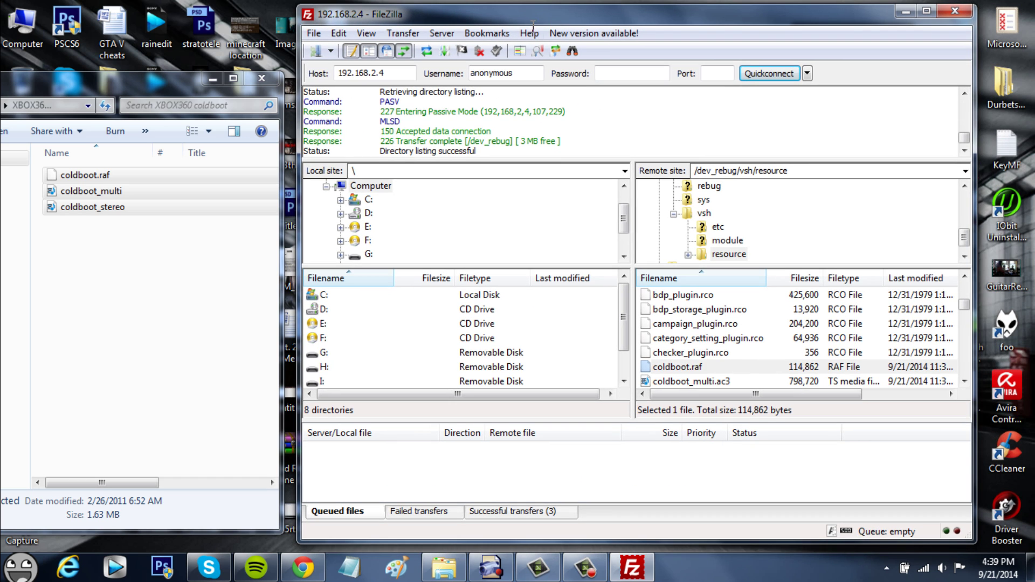
pyautogui.moveTo(281, 193); pyautogui.dragTo(498, 165)
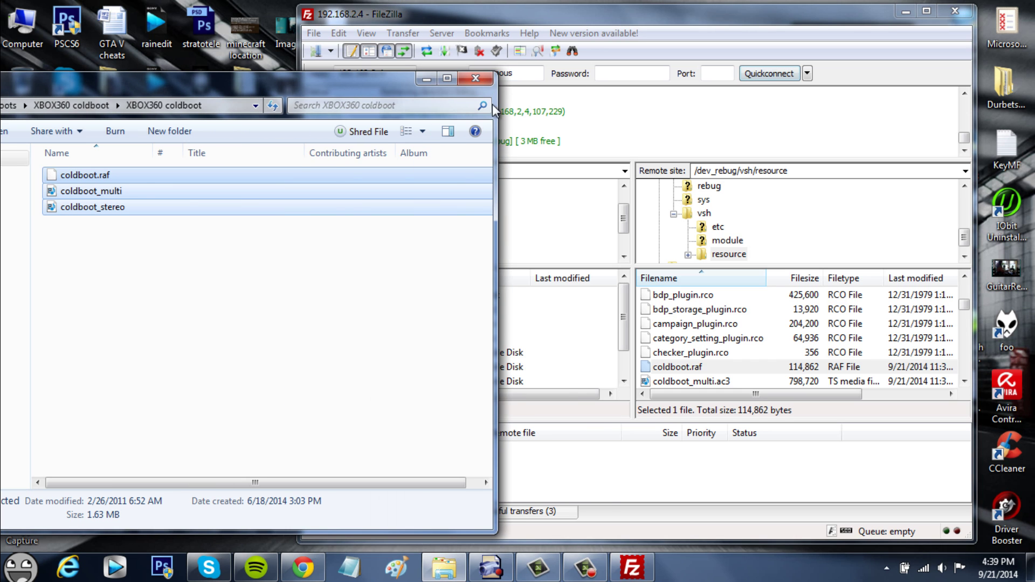
pyautogui.click(452, 79)
pyautogui.moveTo(502, 12); pyautogui.dragTo(402, 19)
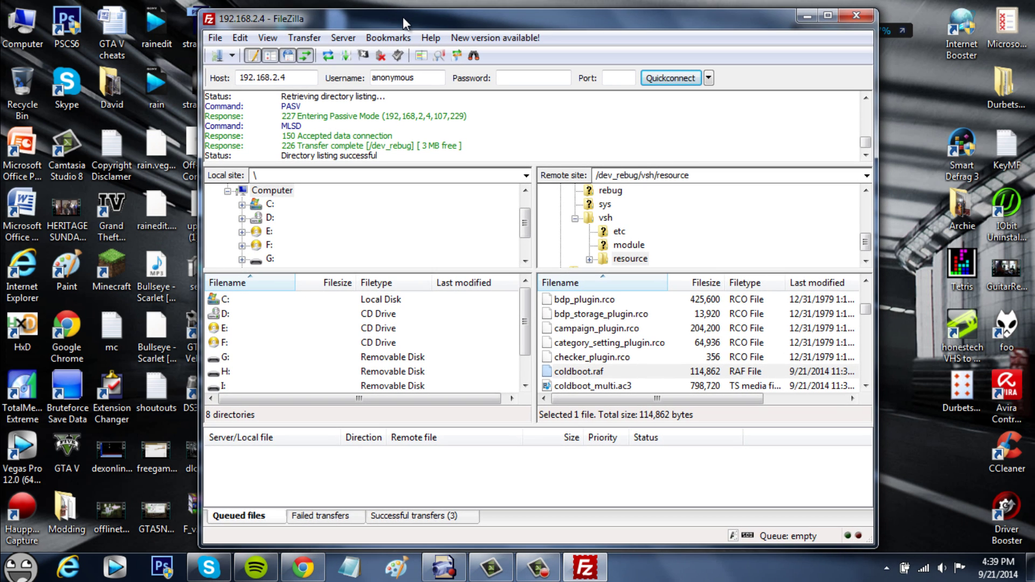
# Switch to the ArcSoft Capture Module to watch the PS3 restart, and close FileZilla.
pyautogui.click(440, 566)
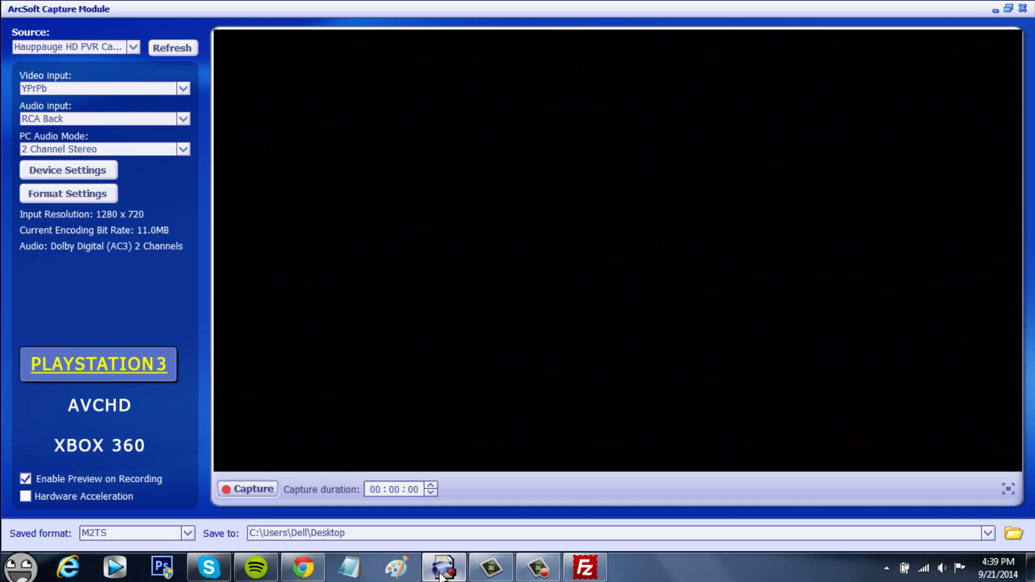
pyautogui.click(584, 567)
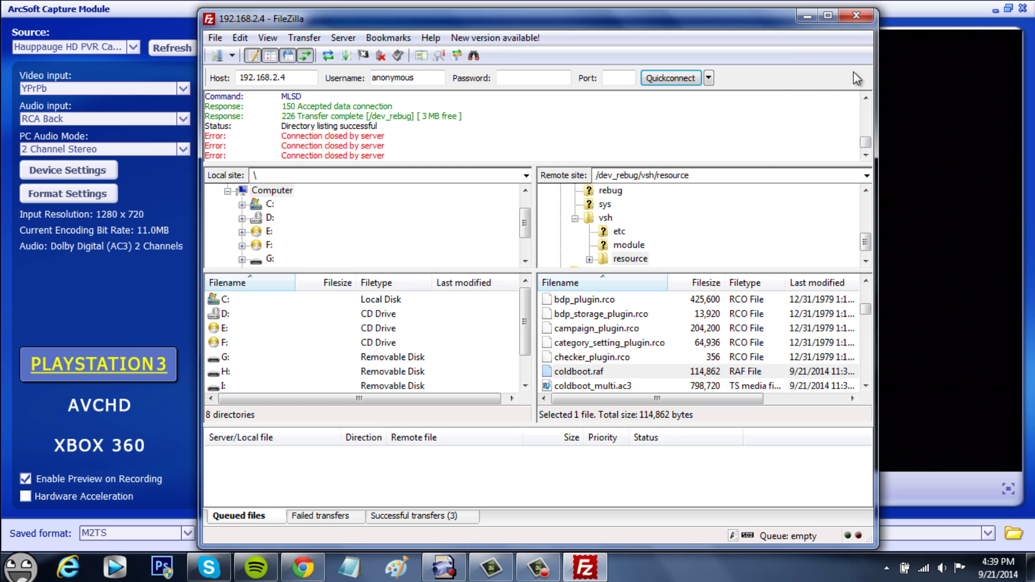
pyautogui.click(857, 14)
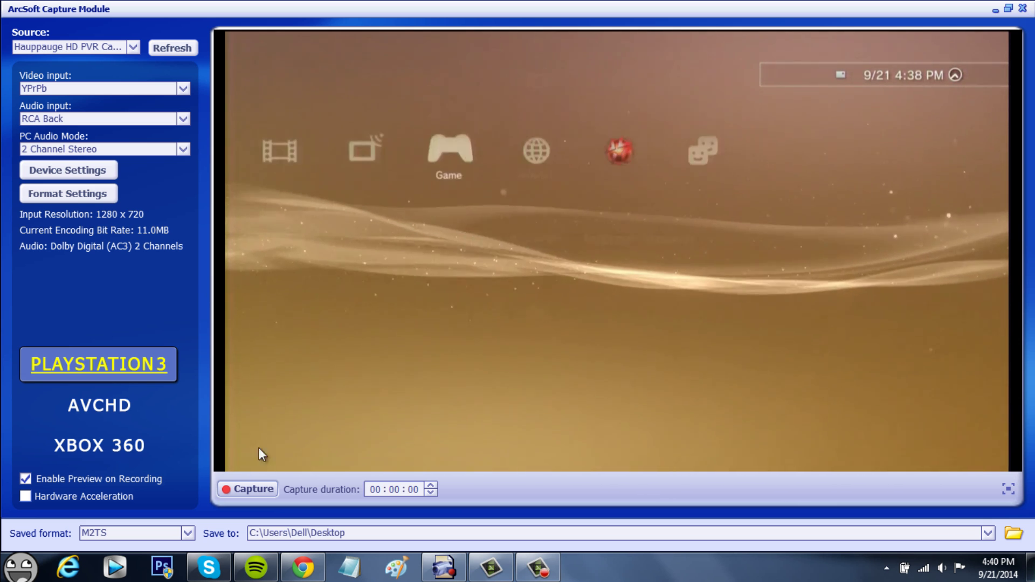
# Review the XBOX360 coldboot entry in the Official Coldboot Thread in Chrome and return to the PS3 capture preview.
pyautogui.click(306, 568)
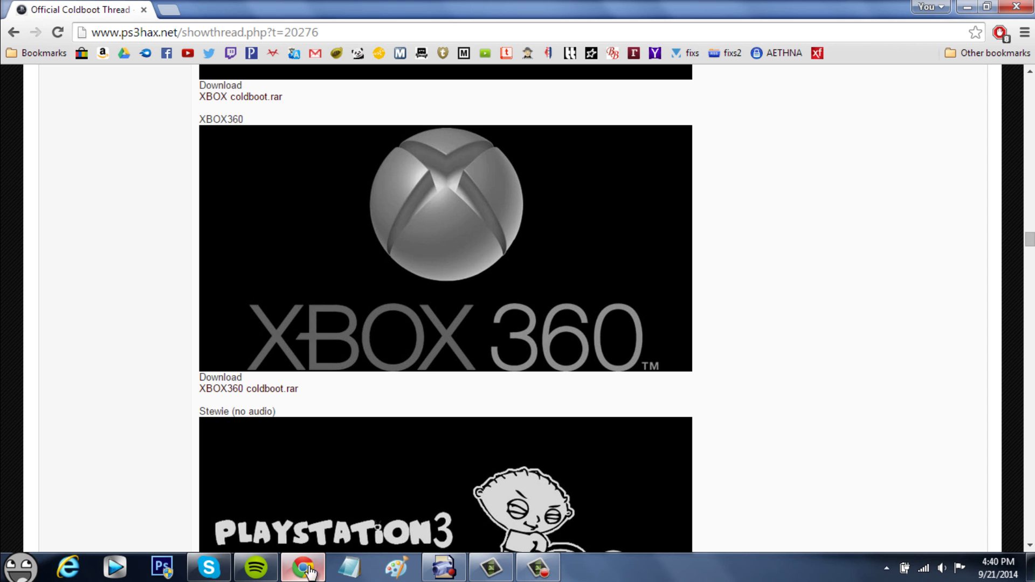
pyautogui.scroll(-1, 792, 384)
pyautogui.scroll(1, 792, 384)
pyautogui.click(318, 573)
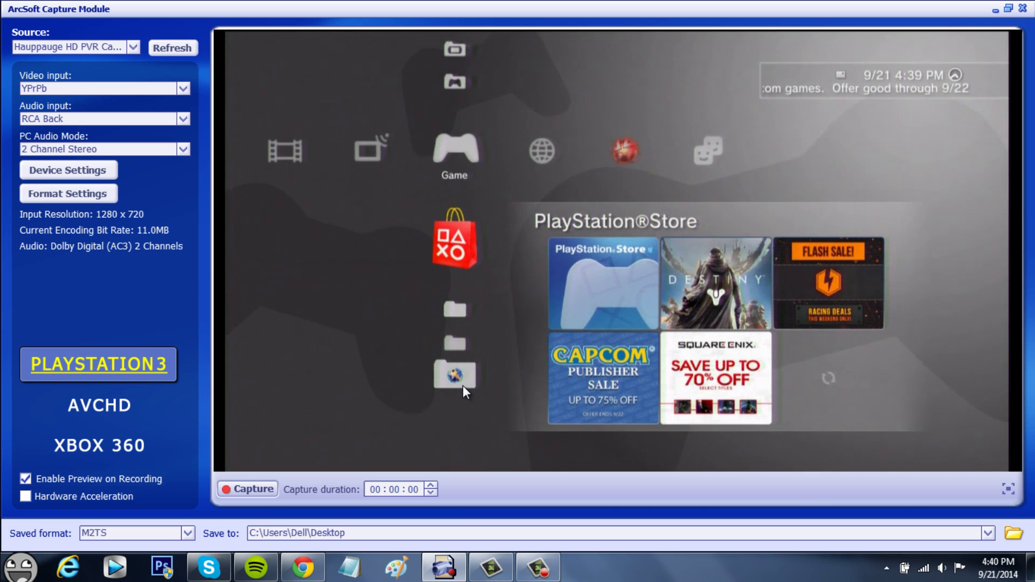
pyautogui.moveTo(537, 567)
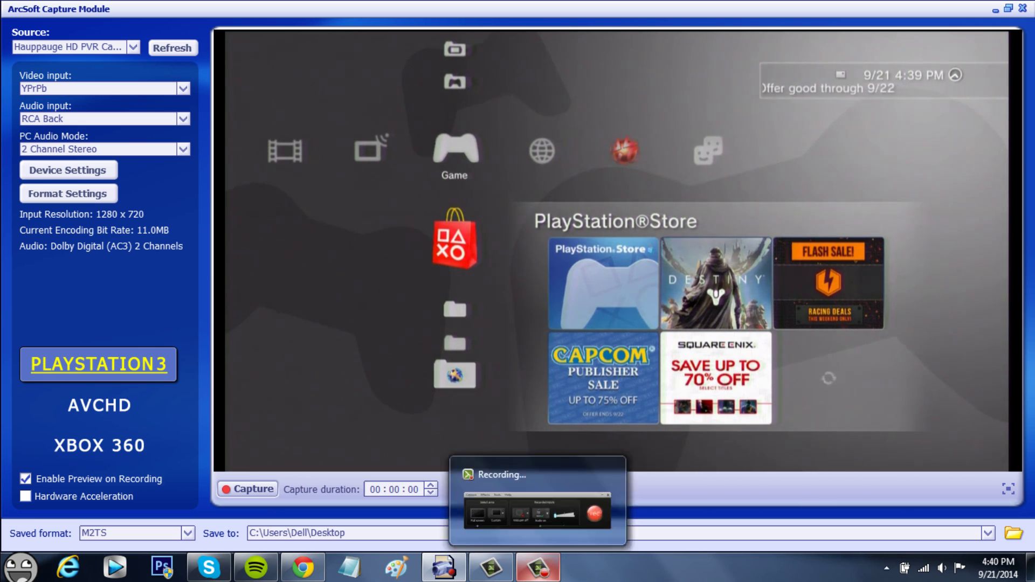